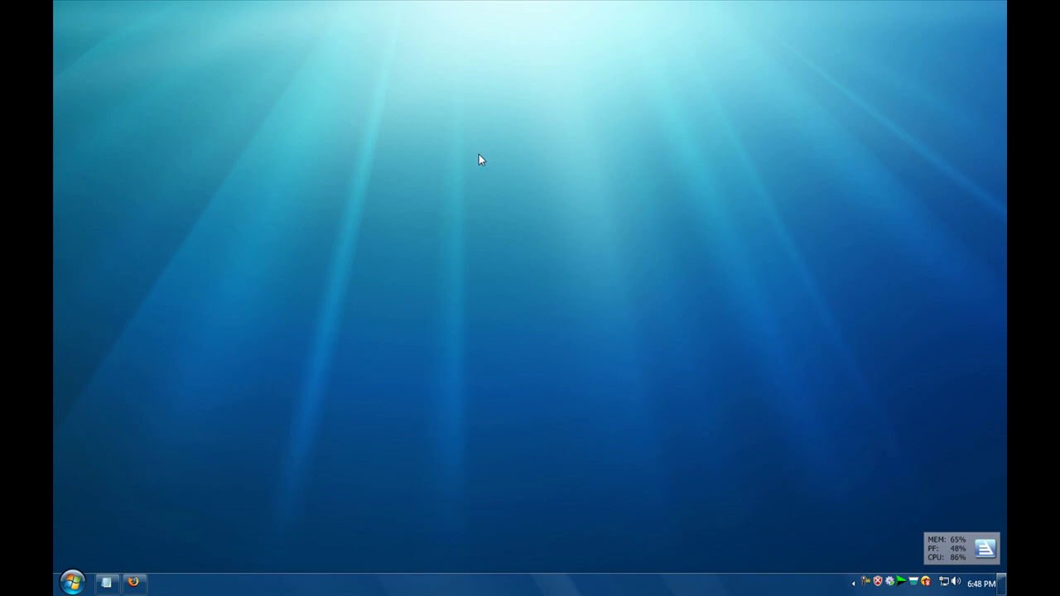
Step: Turn on the display of desktop icons and refresh the desktop
{"action": "right_click", "coordinate": [490, 148]}
{"action": "mouse_move", "coordinate": [551, 181]}
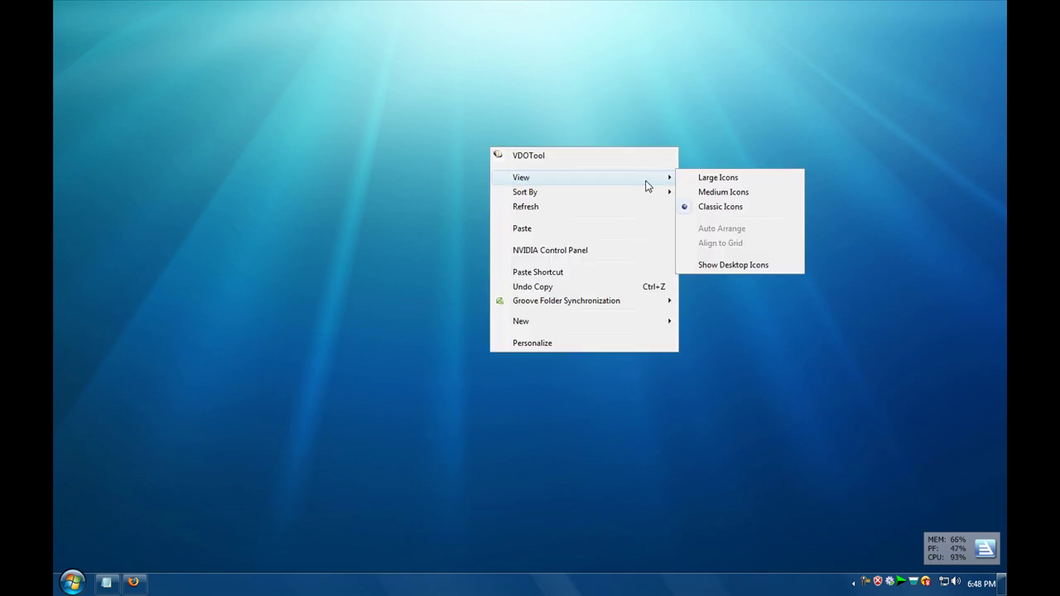
{"action": "left_click", "coordinate": [714, 265]}
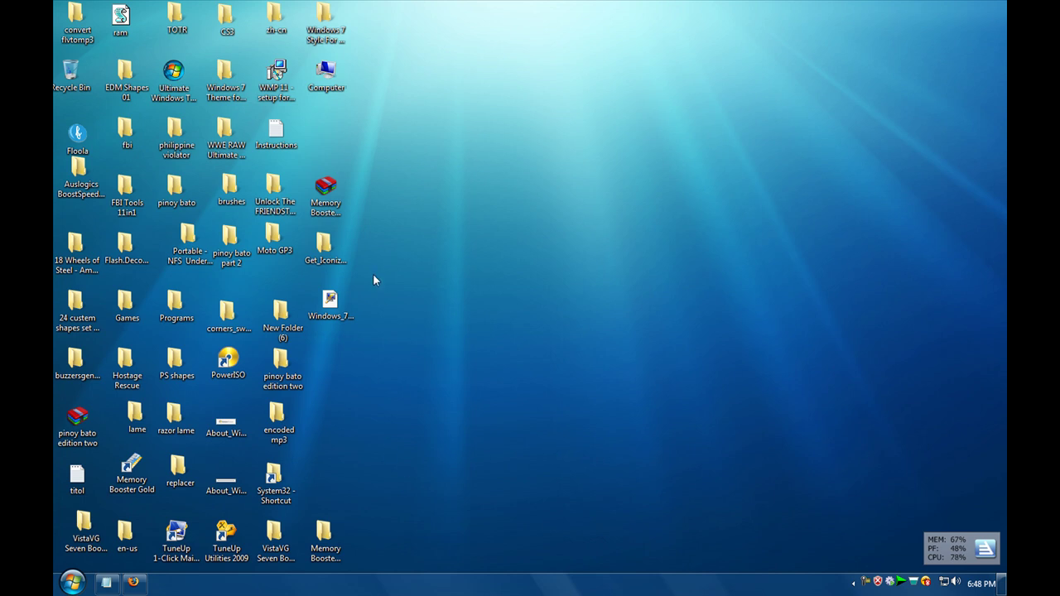
{"action": "right_click", "coordinate": [442, 154]}
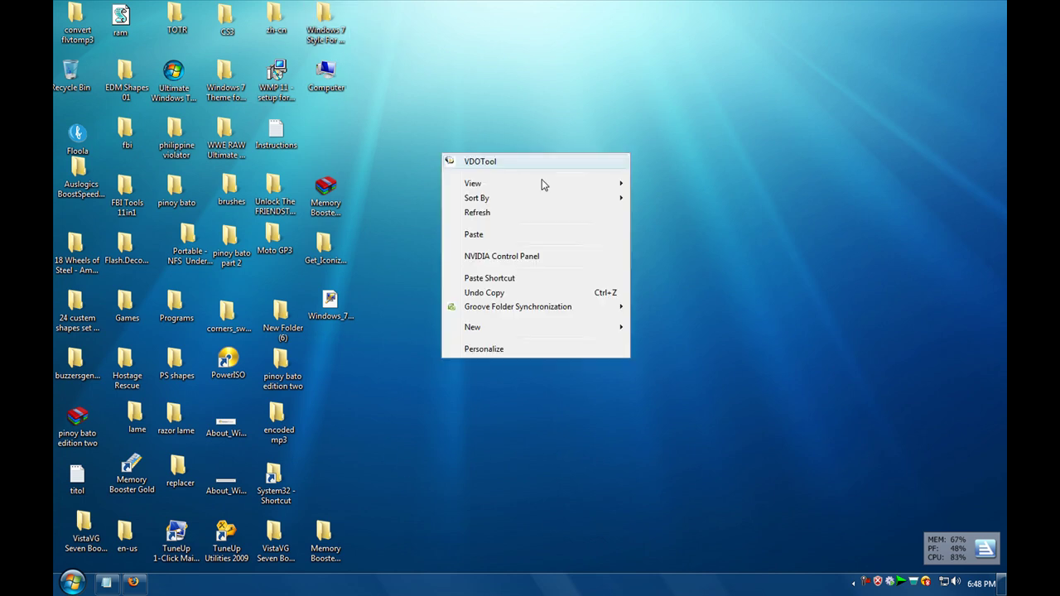
{"action": "left_click", "coordinate": [551, 212]}
Step: Dock the Computer icon as a toolbar along the desktop's right edge and set it to small icons
{"action": "left_click_drag", "start_coordinate": [318, 77], "coordinate": [1004, 250]}
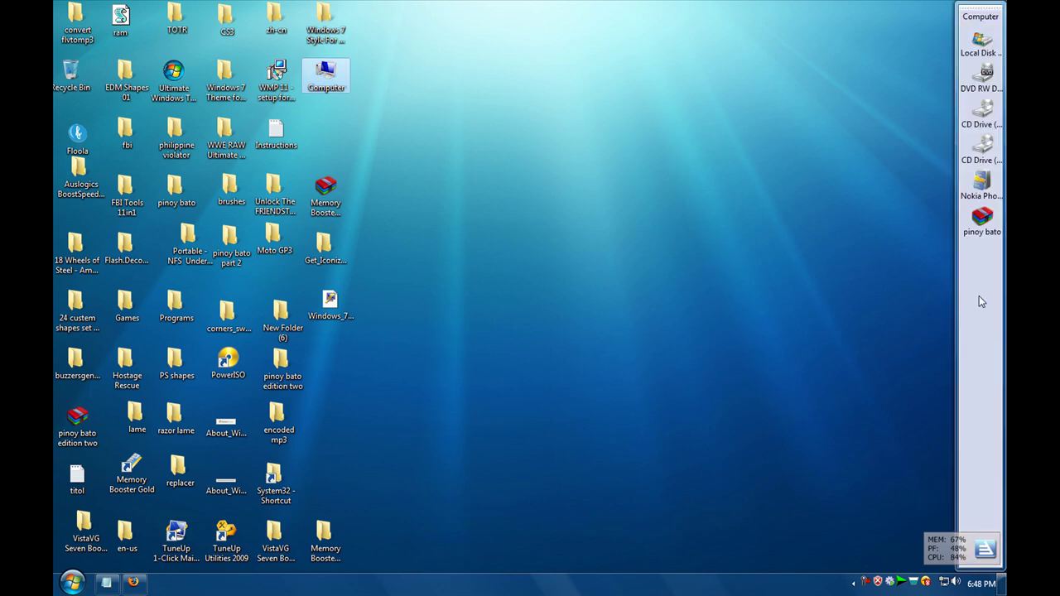
{"action": "right_click", "coordinate": [987, 261]}
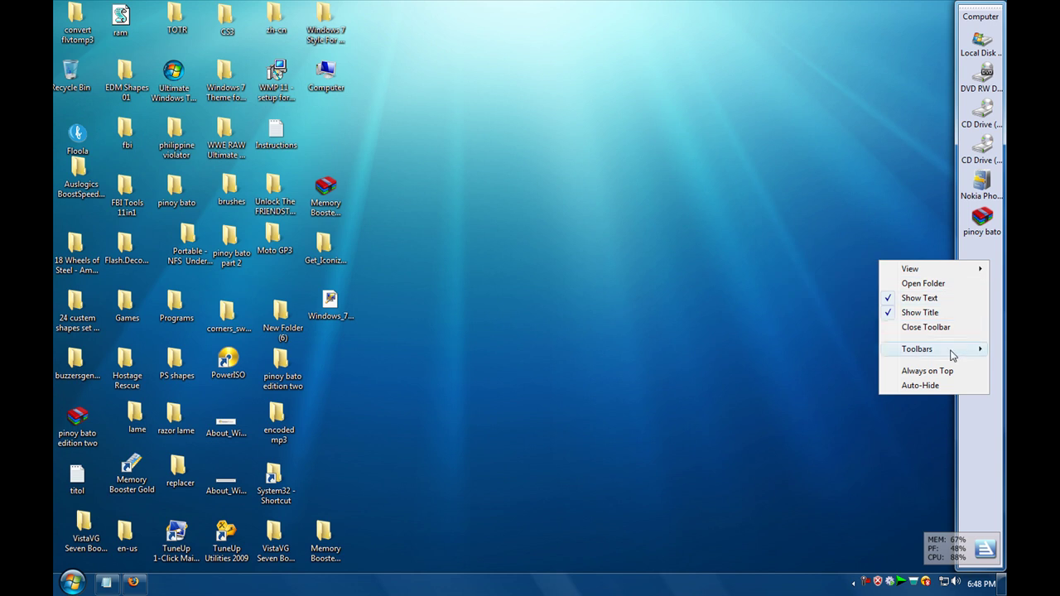
{"action": "mouse_move", "coordinate": [950, 272]}
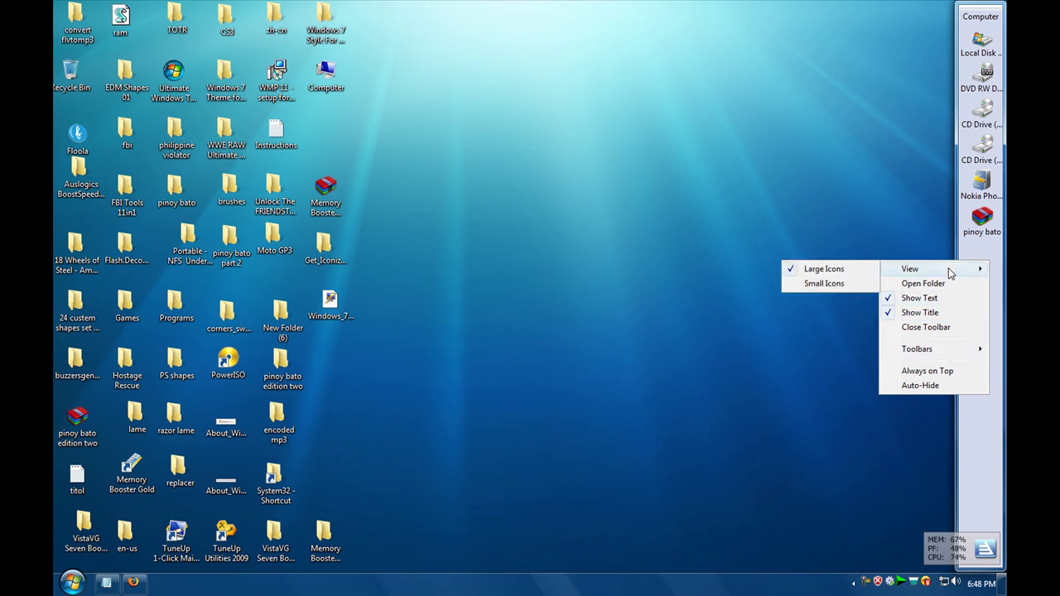
{"action": "left_click", "coordinate": [851, 285]}
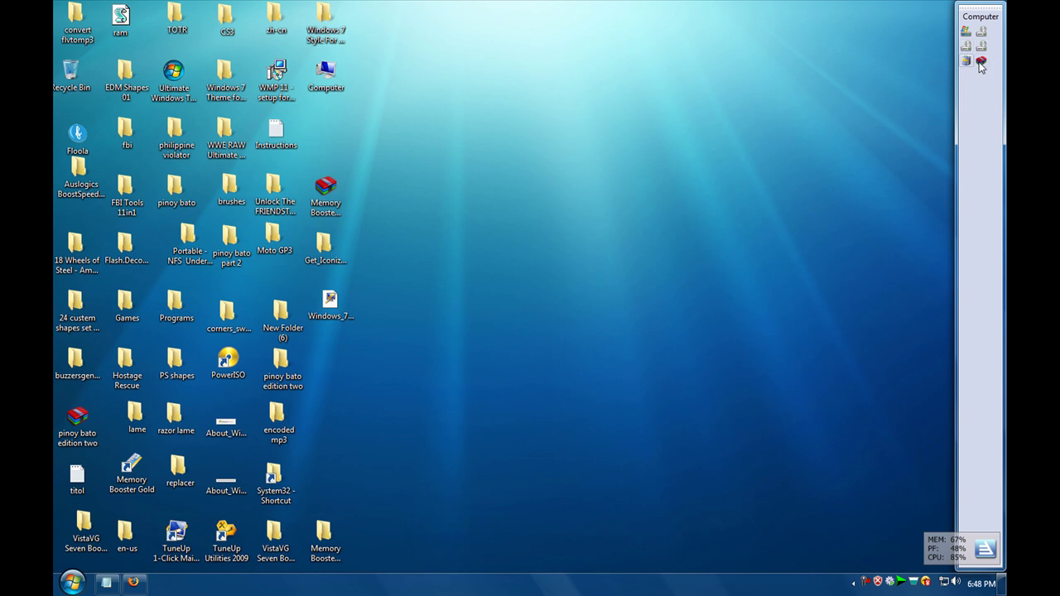
Step: Close the docked Computer toolbar
{"action": "right_click", "coordinate": [979, 217]}
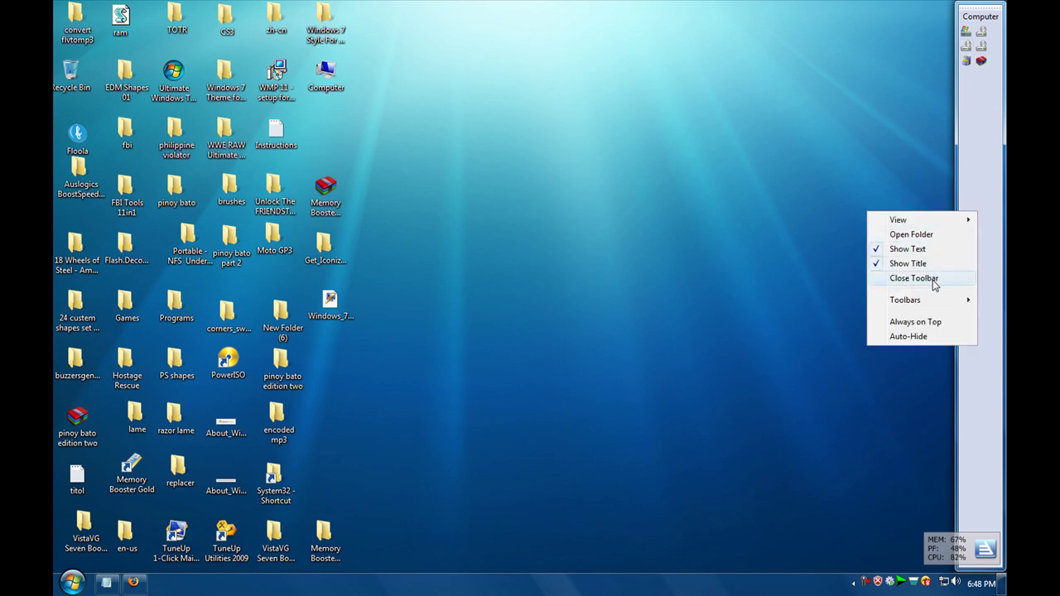
{"action": "left_click", "coordinate": [934, 279]}
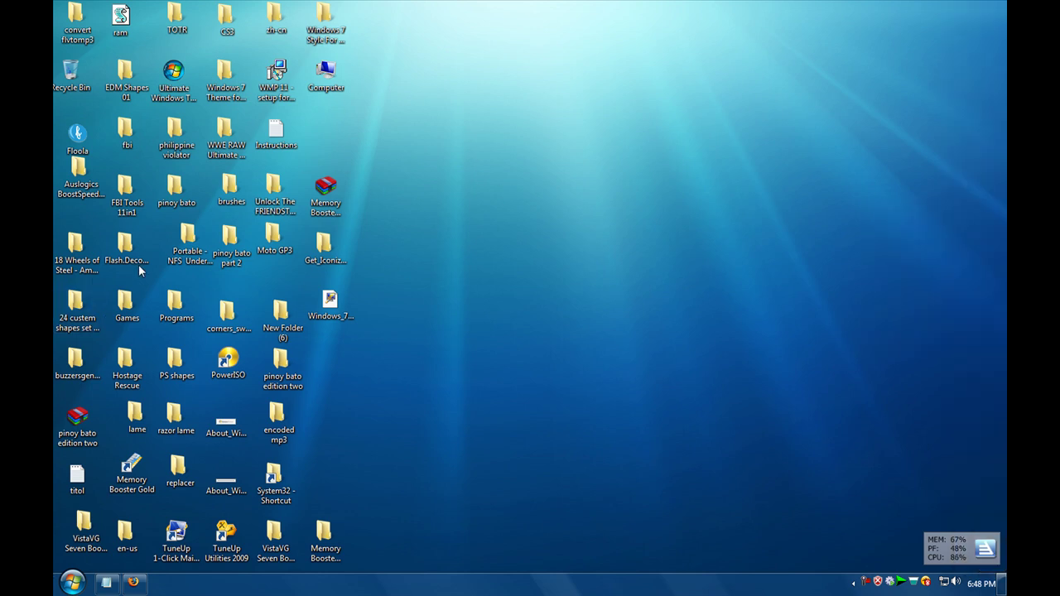
Step: Move the Programs folder to an empty desktop area, check its contents, and dock it as a toolbar along the desktop's right edge
{"action": "left_click_drag", "start_coordinate": [174, 305], "coordinate": [527, 254]}
{"action": "double_click", "coordinate": [528, 248]}
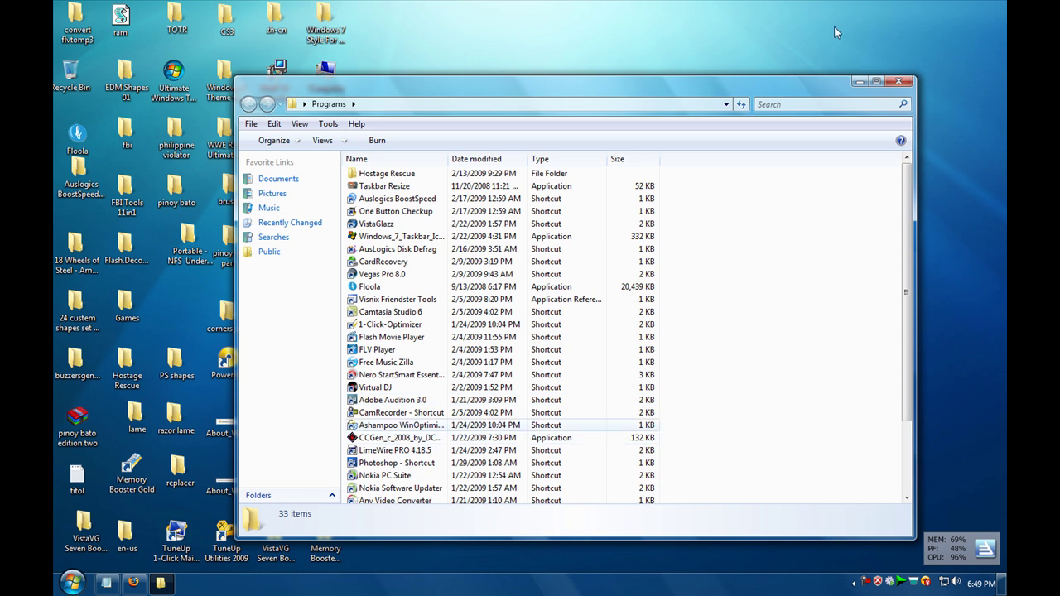
{"action": "left_click", "coordinate": [899, 81]}
{"action": "left_click_drag", "start_coordinate": [533, 249], "coordinate": [1000, 248]}
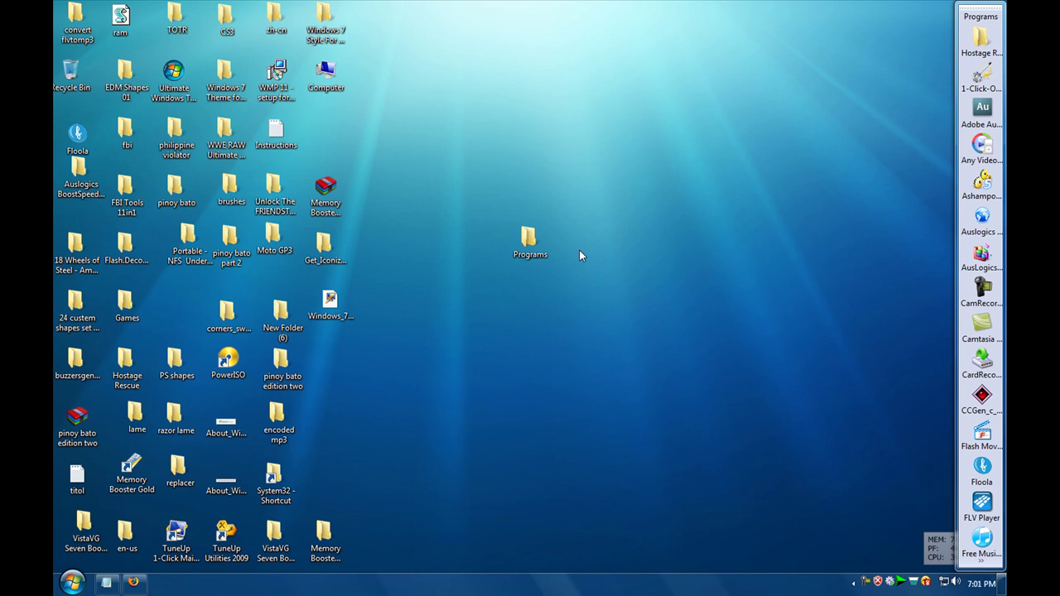
Step: Hide all desktop icons
{"action": "right_click", "coordinate": [581, 193]}
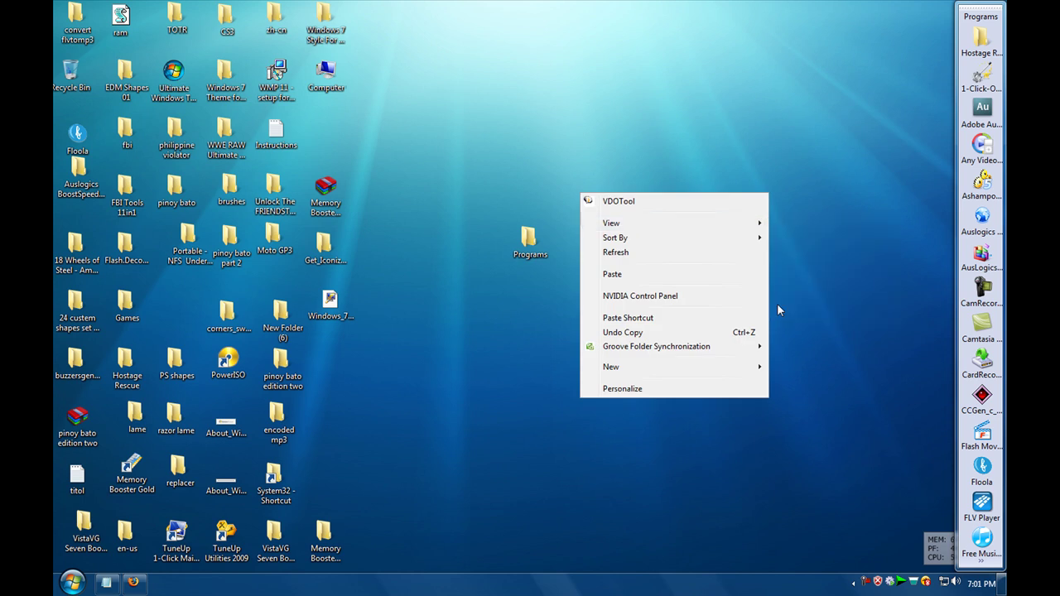
{"action": "mouse_move", "coordinate": [742, 220]}
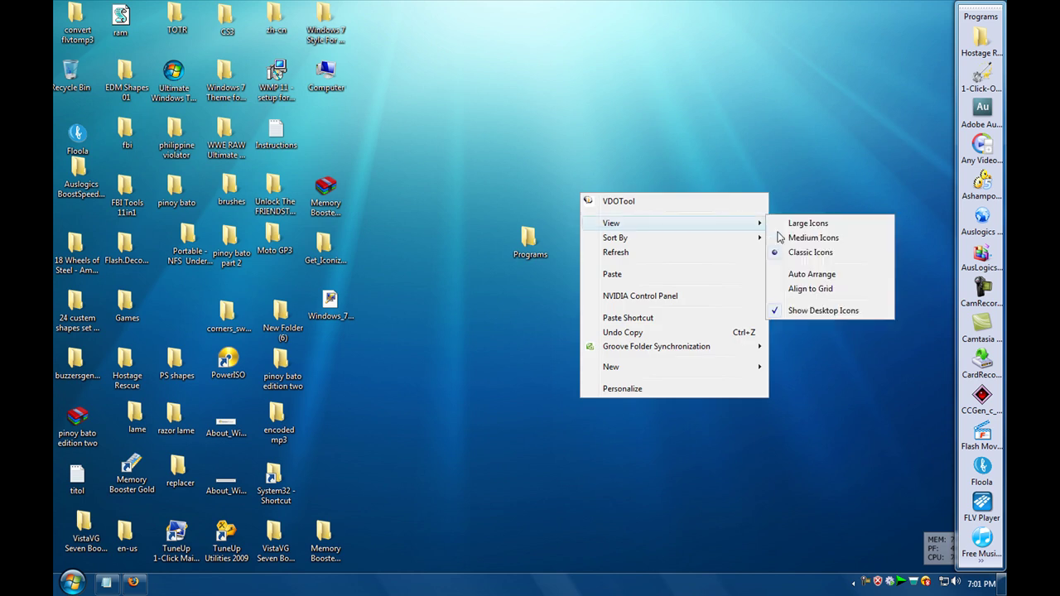
{"action": "left_click", "coordinate": [814, 312]}
Step: Switch to Firefox and highlight the title of the AskVG article on the Windows 7 Like "Color and Appearance" Tab
{"action": "left_click", "coordinate": [133, 582]}
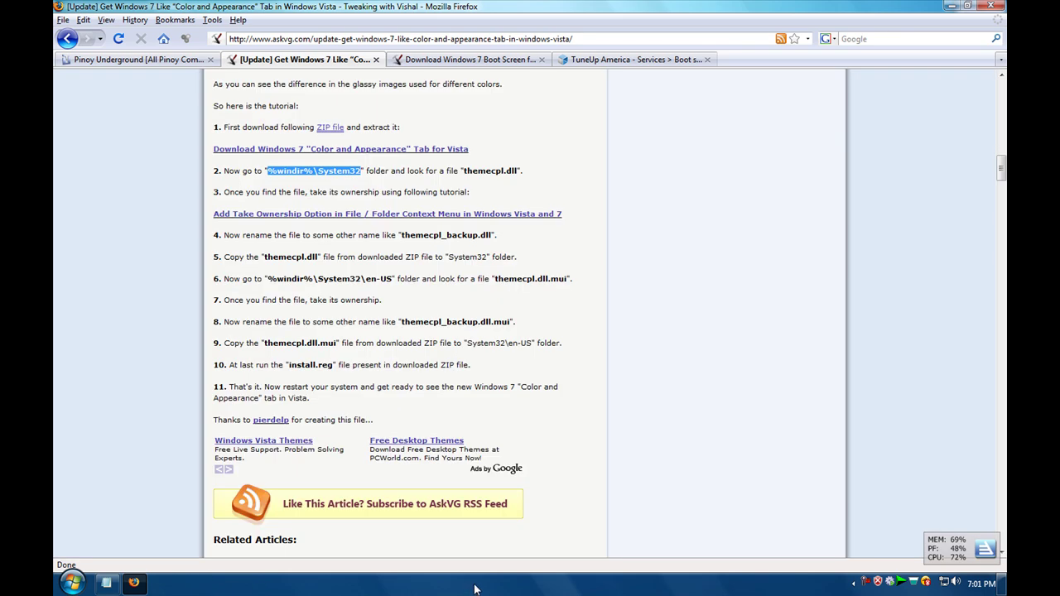
{"action": "left_click_drag", "start_coordinate": [1000, 169], "coordinate": [1000, 79]}
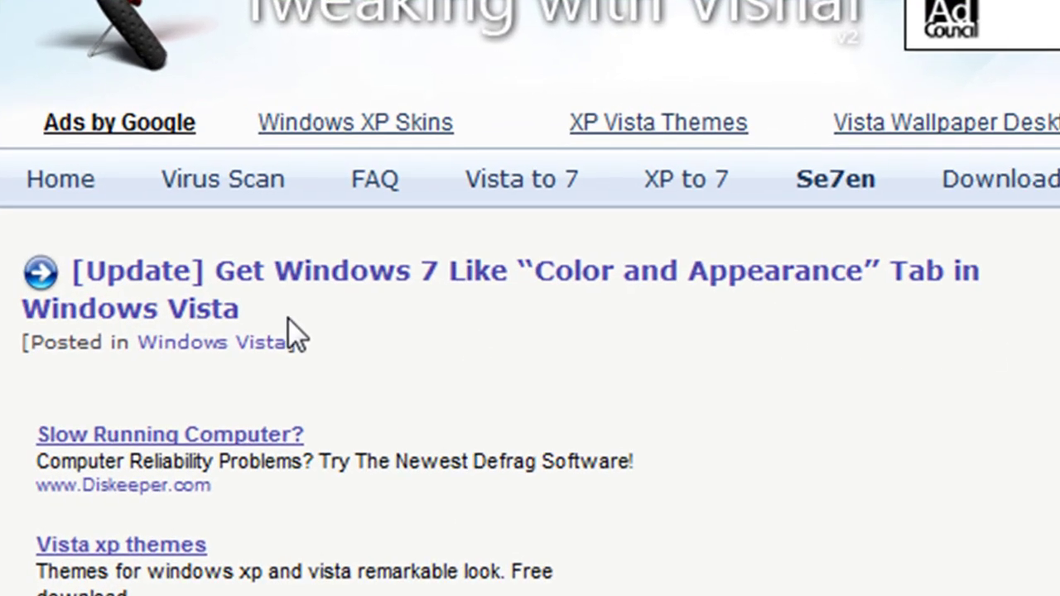
{"action": "left_click_drag", "start_coordinate": [289, 318], "coordinate": [71, 238]}
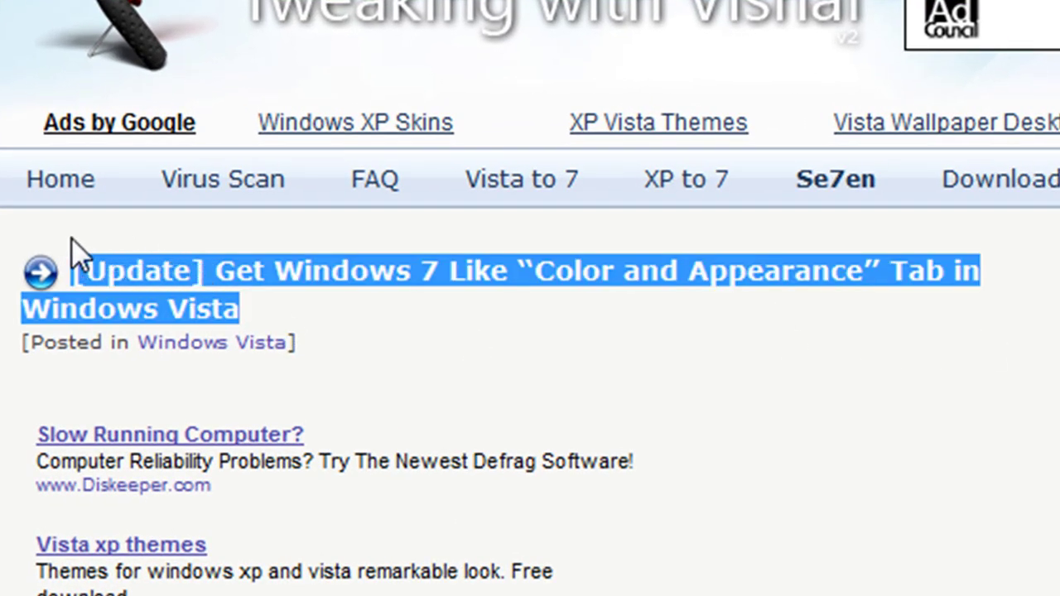
{"action": "left_click", "coordinate": [621, 320]}
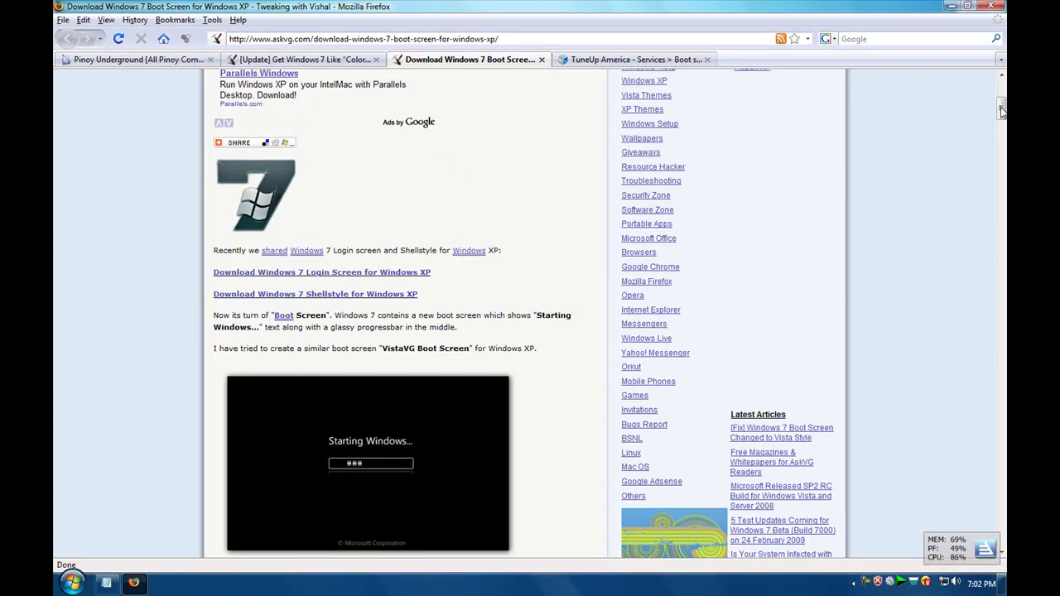
Step: Highlight the title of the "Download Windows 7 Boot Screen for Windows XP" article
{"action": "scroll", "coordinate": [1002, 110], "scroll_direction": "up", "scroll_amount": 8}
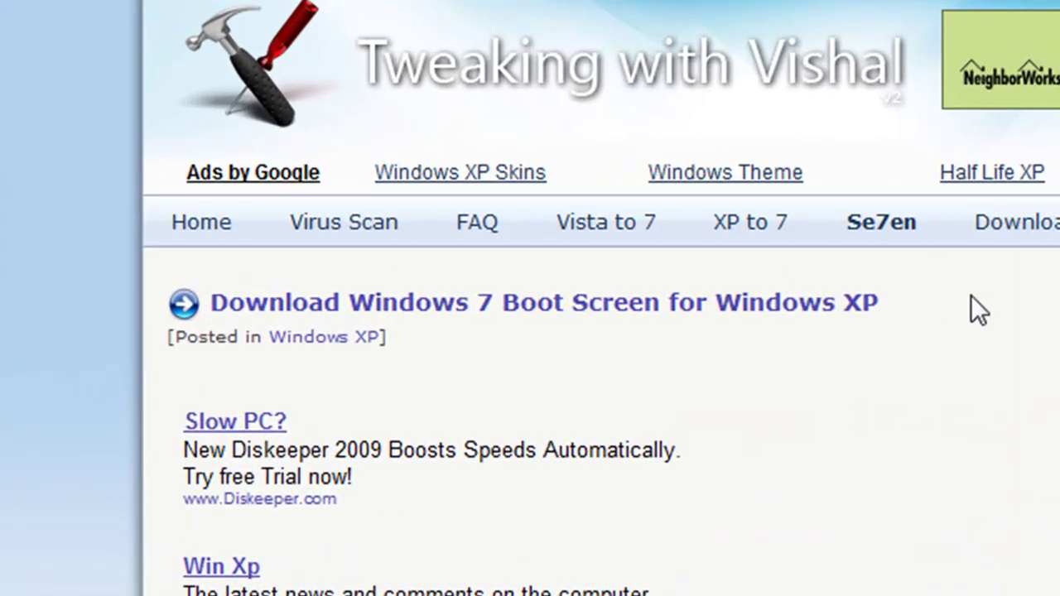
{"action": "left_click_drag", "start_coordinate": [872, 277], "coordinate": [201, 285]}
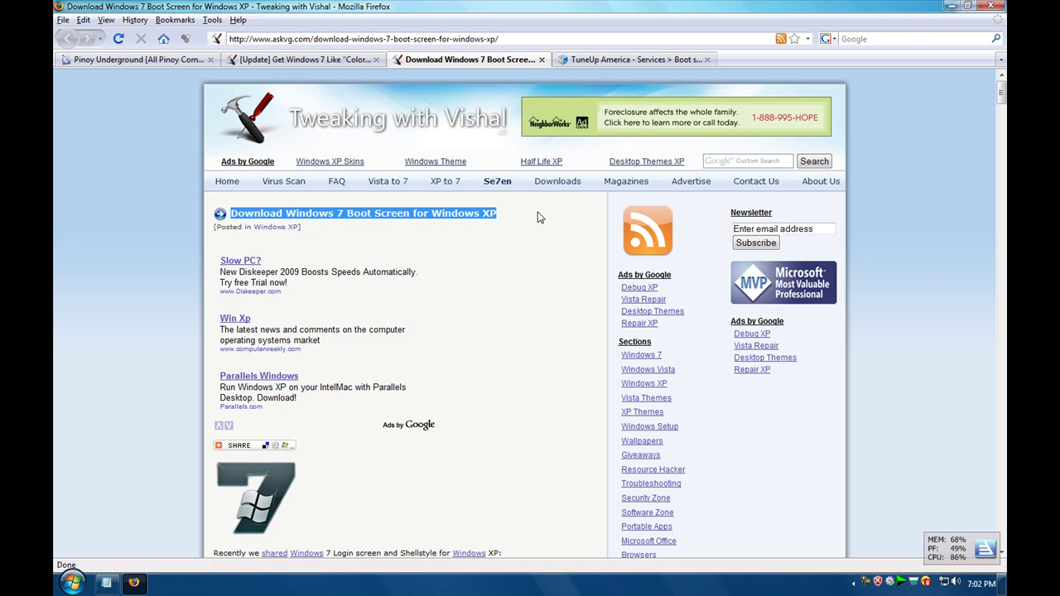
{"action": "left_click", "coordinate": [671, 221]}
Step: Open the recommended article "Transform Windows Vista in Windows 7 without Customization pack"
{"action": "scroll", "coordinate": [530, 315], "scroll_direction": "down", "scroll_amount": 10}
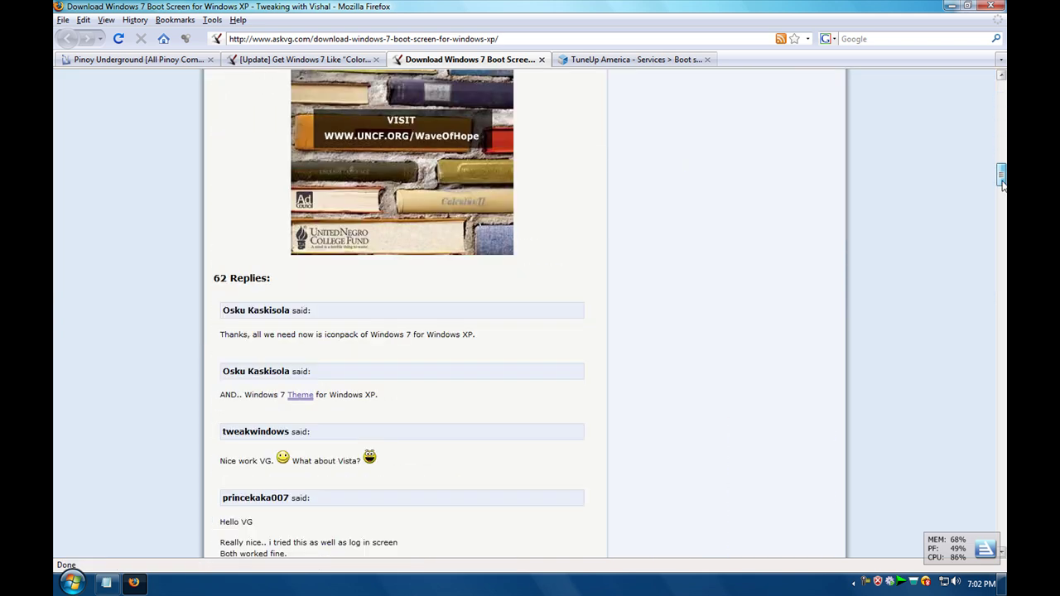
{"action": "scroll", "coordinate": [672, 108], "scroll_direction": "up", "scroll_amount": 5}
{"action": "scroll", "coordinate": [672, 108], "scroll_direction": "down", "scroll_amount": 12}
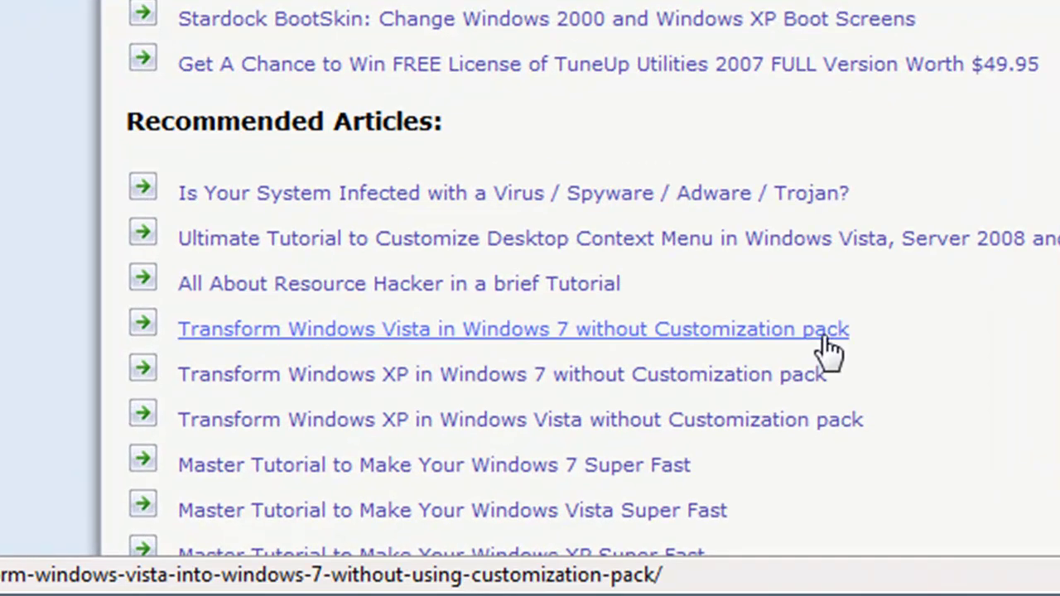
{"action": "left_click", "coordinate": [478, 540]}
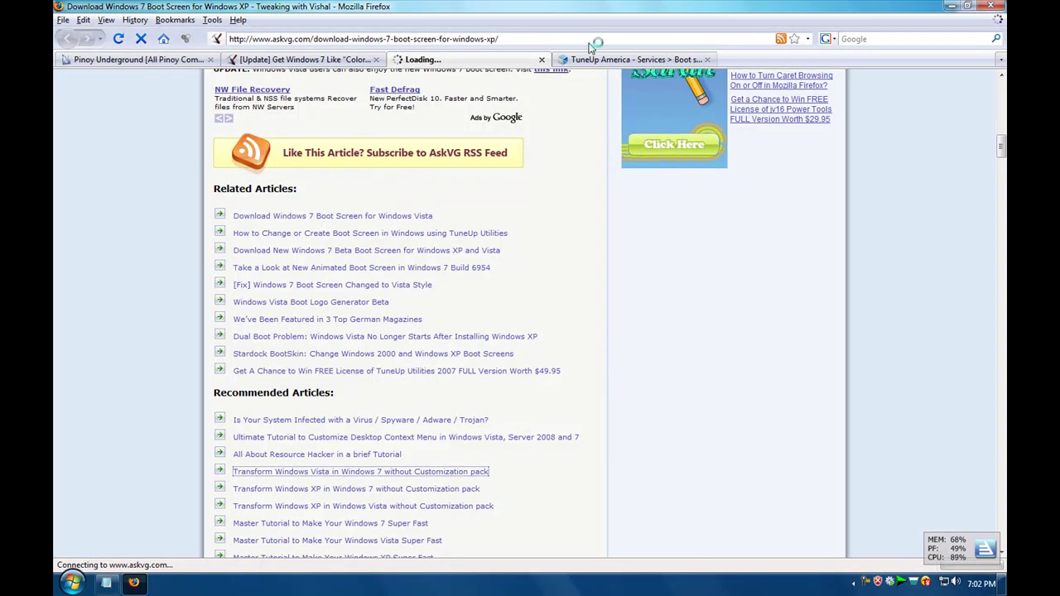
Step: View the TuneUp boot screens page and return to the Windows Vista transformation article
{"action": "left_click", "coordinate": [608, 59]}
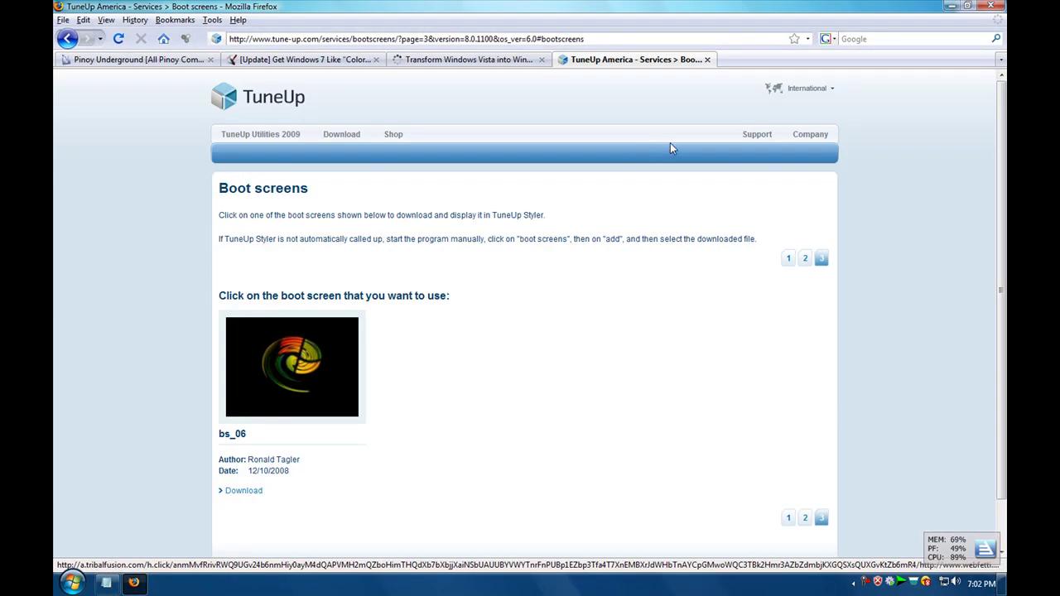
{"action": "left_click", "coordinate": [410, 66]}
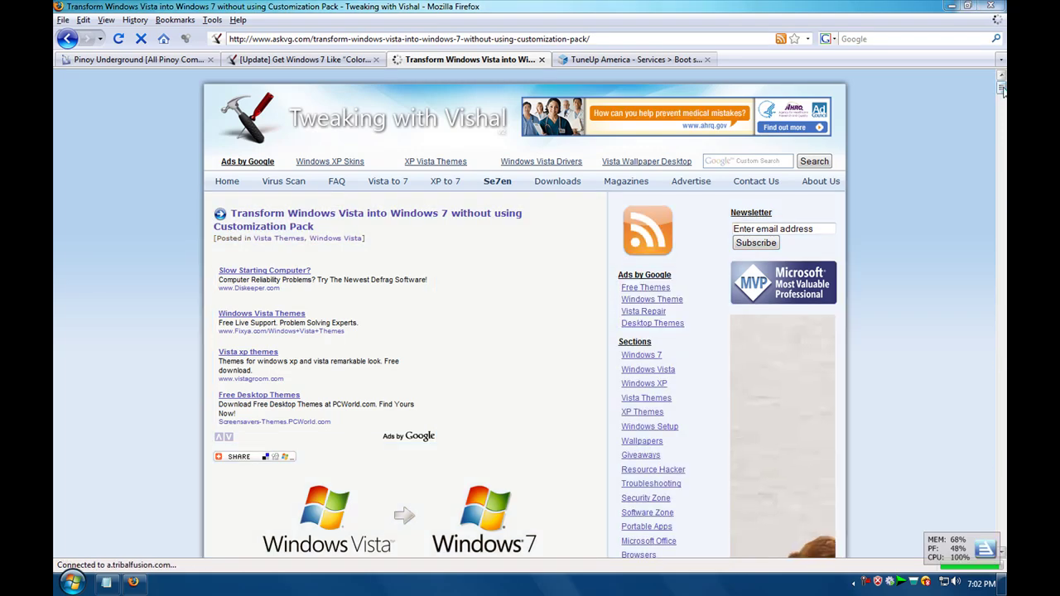
Step: Read the transformation article's theme section and highlight the "Download Another Windows 7 Theme for Windows Vista" link
{"action": "left_click_drag", "start_coordinate": [1001, 90], "coordinate": [1002, 101]}
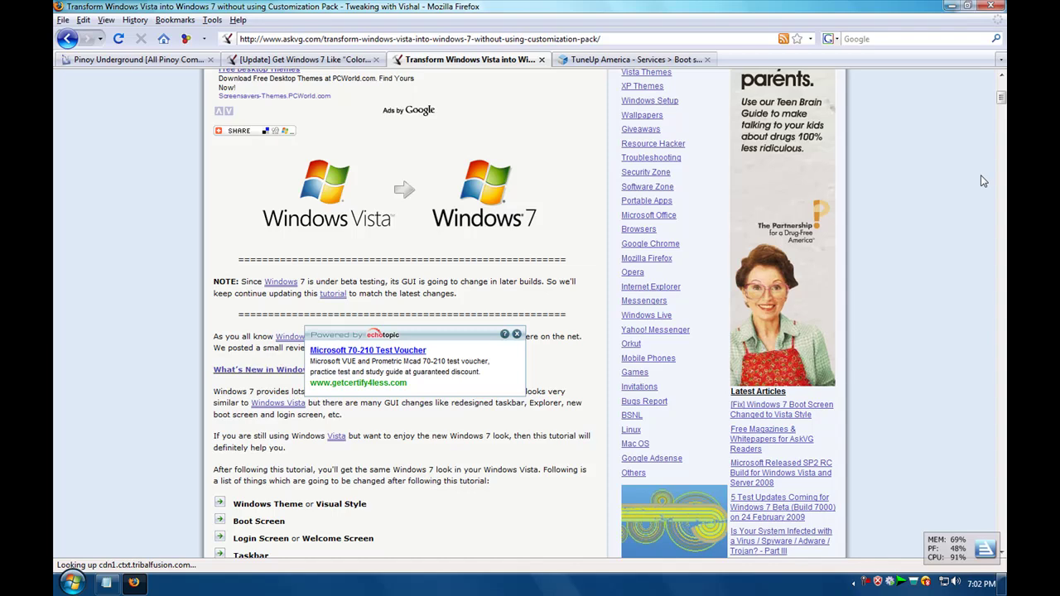
{"action": "left_click_drag", "start_coordinate": [1002, 98], "coordinate": [1002, 122]}
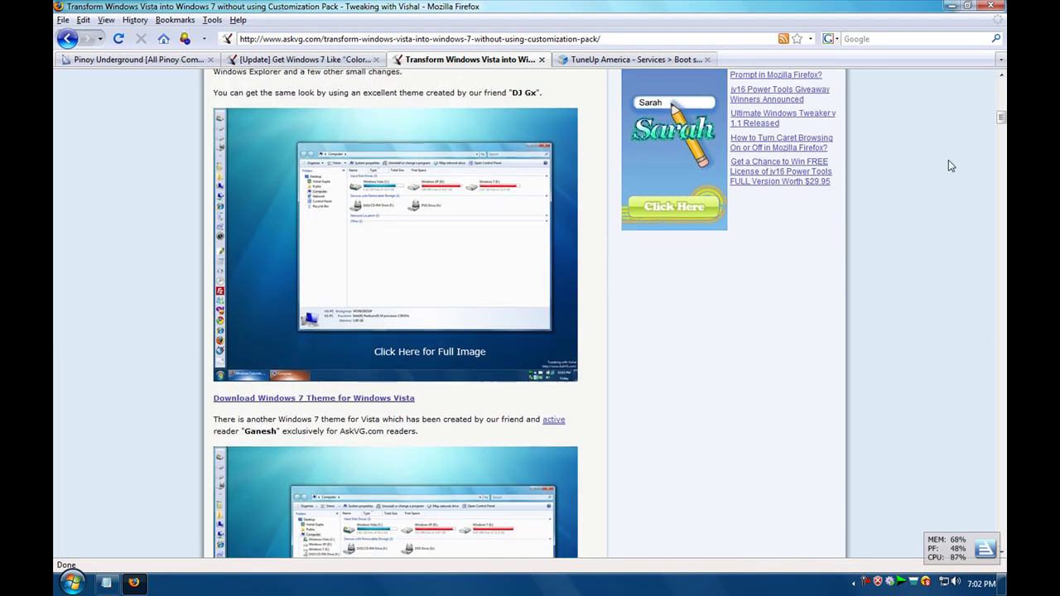
{"action": "scroll", "coordinate": [941, 168], "scroll_direction": "down", "scroll_amount": 7}
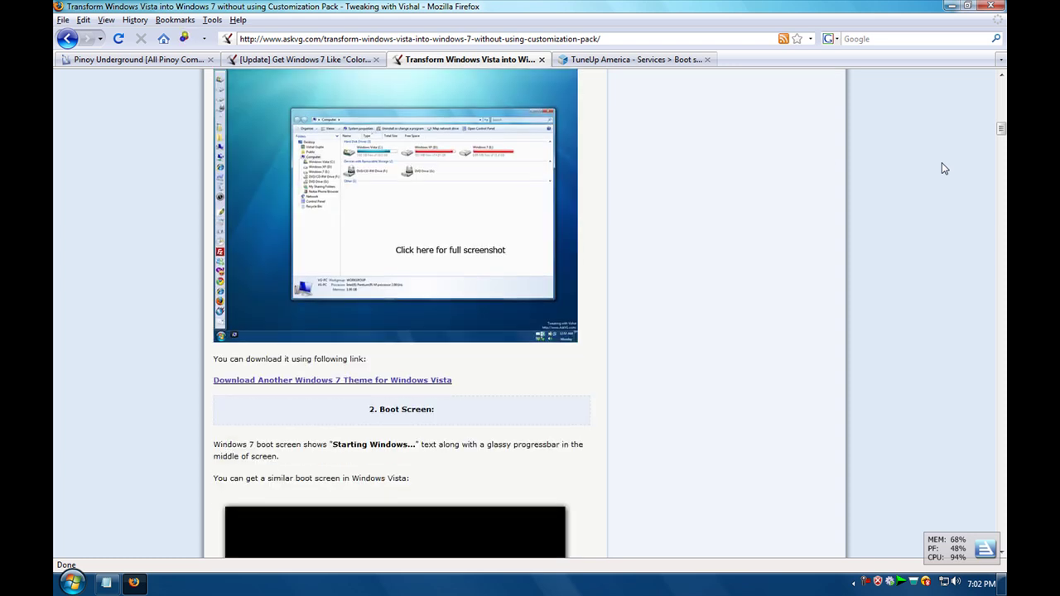
{"action": "scroll", "coordinate": [941, 168], "scroll_direction": "down", "scroll_amount": 6}
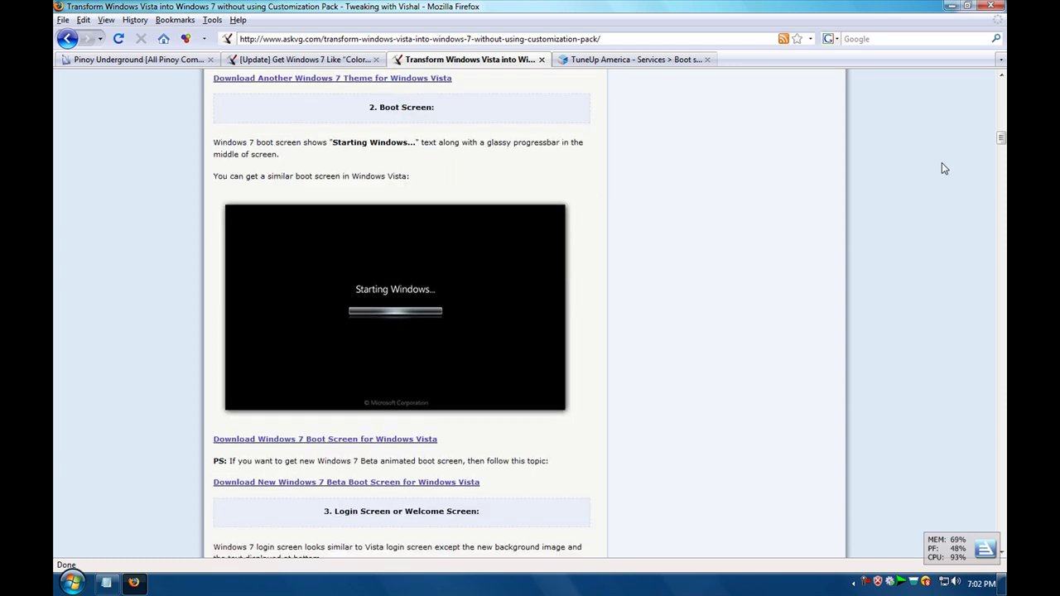
{"action": "scroll", "coordinate": [688, 171], "scroll_direction": "up", "scroll_amount": 2}
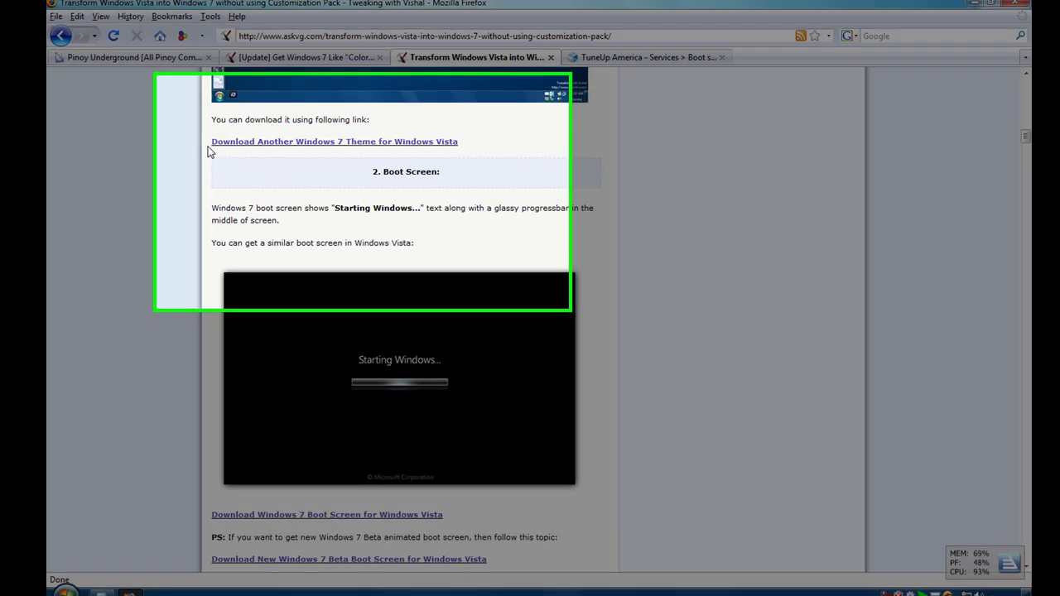
{"action": "left_click_drag", "start_coordinate": [208, 146], "coordinate": [455, 154]}
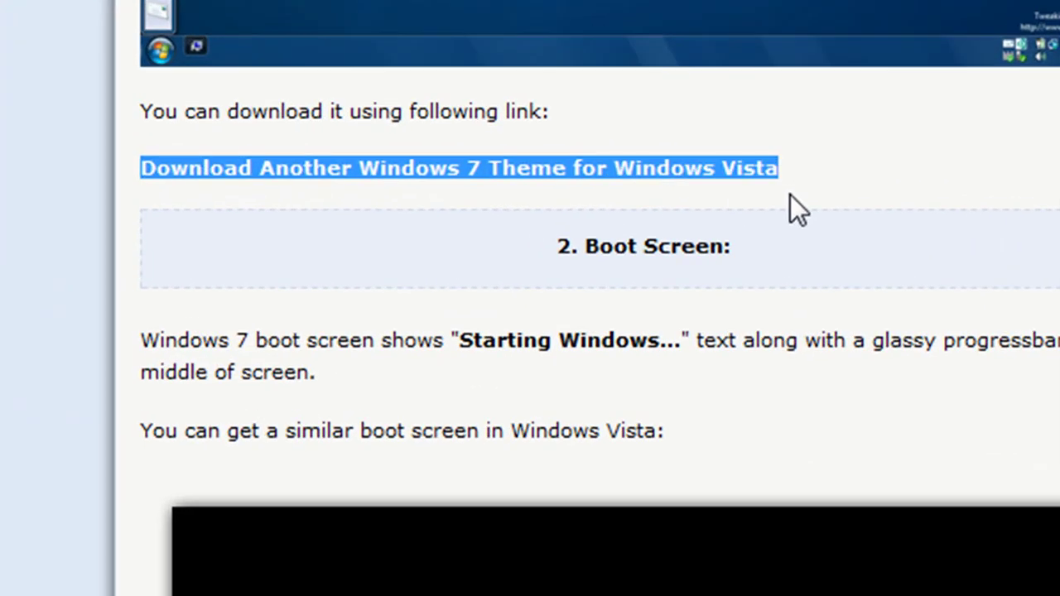
{"action": "left_click", "coordinate": [888, 303]}
Step: Examine the article's boot screen, login screen and taskbar sections, comparing the pictured taskbar with the live one
{"action": "scroll", "coordinate": [624, 230], "scroll_direction": "down", "scroll_amount": 7}
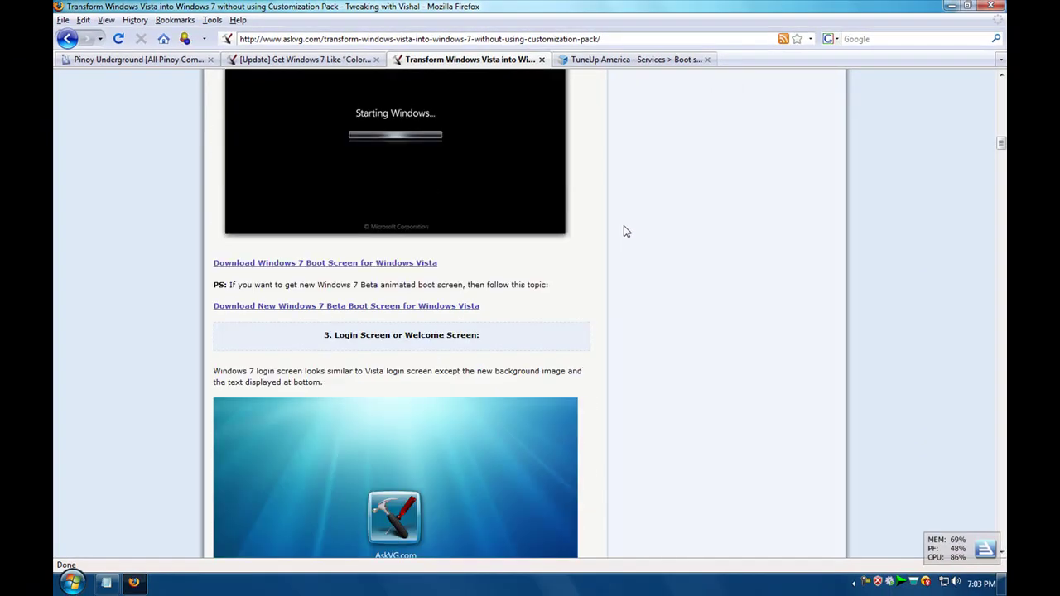
{"action": "scroll", "coordinate": [625, 232], "scroll_direction": "down", "scroll_amount": 2}
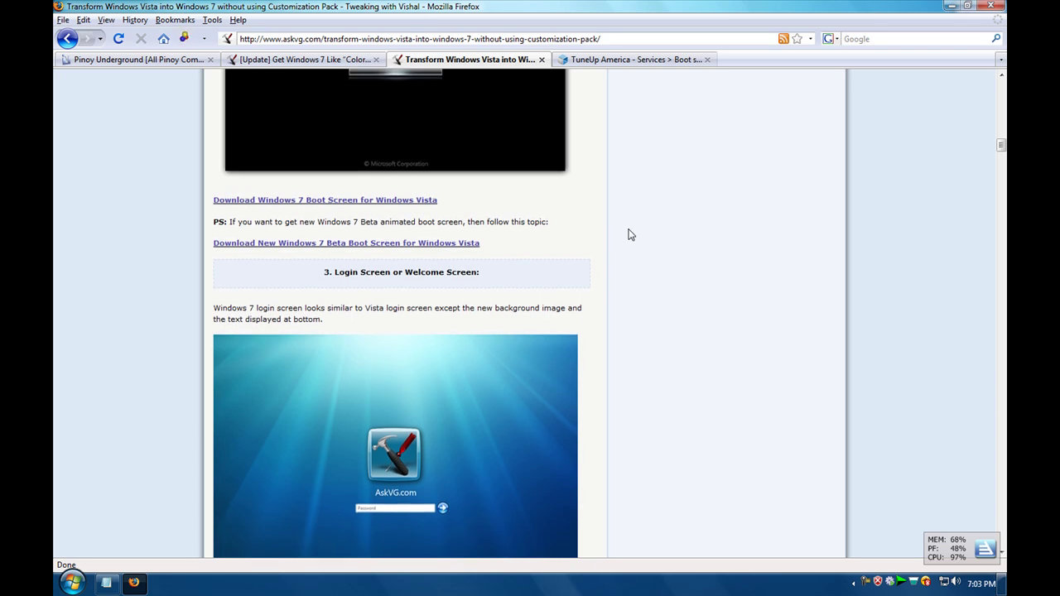
{"action": "scroll", "coordinate": [629, 232], "scroll_direction": "down", "scroll_amount": 1}
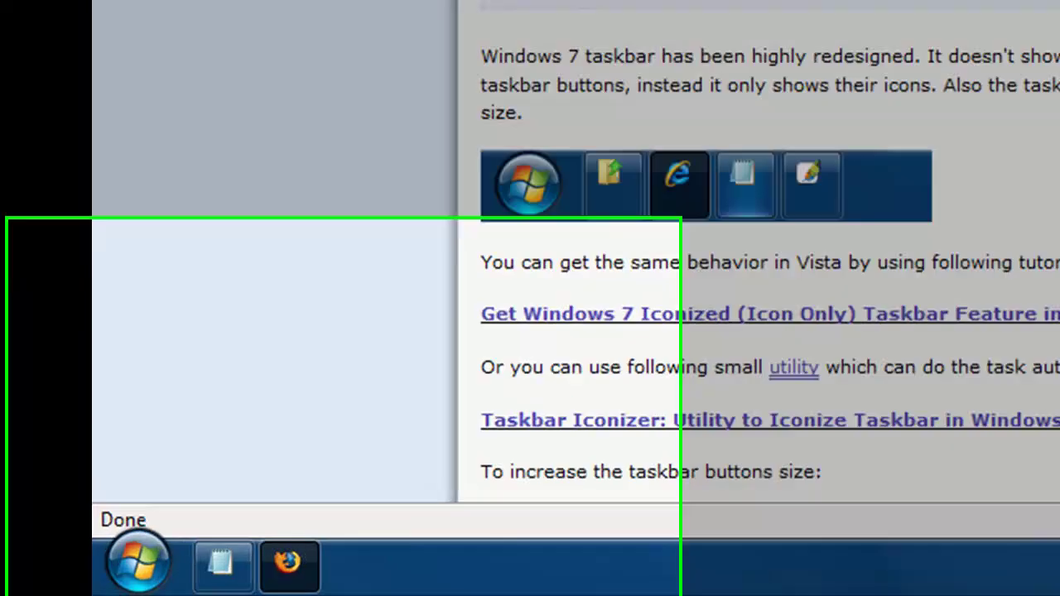
{"action": "scroll", "coordinate": [745, 331], "scroll_direction": "down", "scroll_amount": 5}
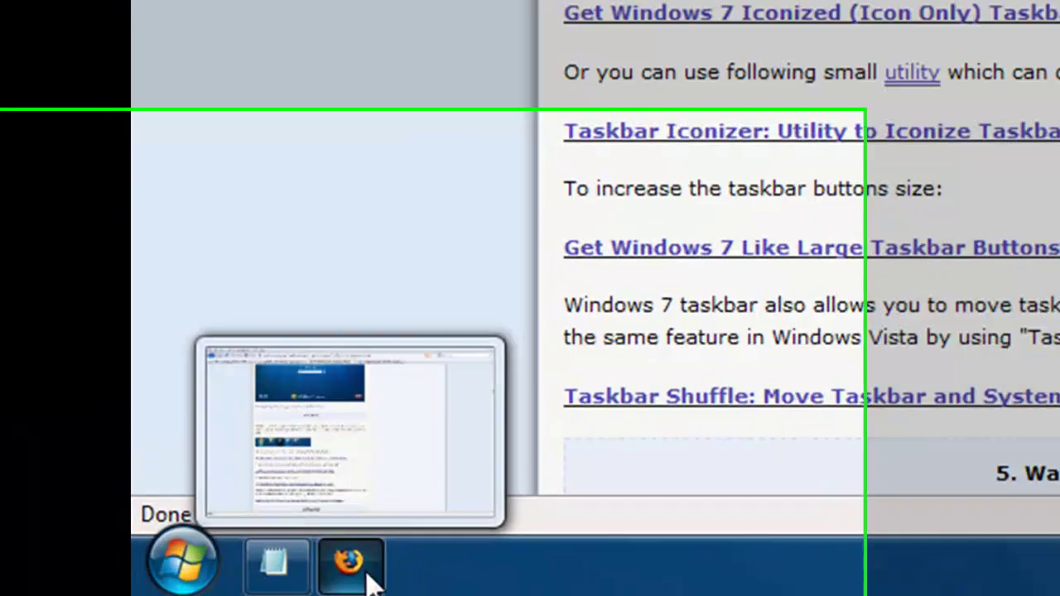
{"action": "mouse_move", "coordinate": [199, 590]}
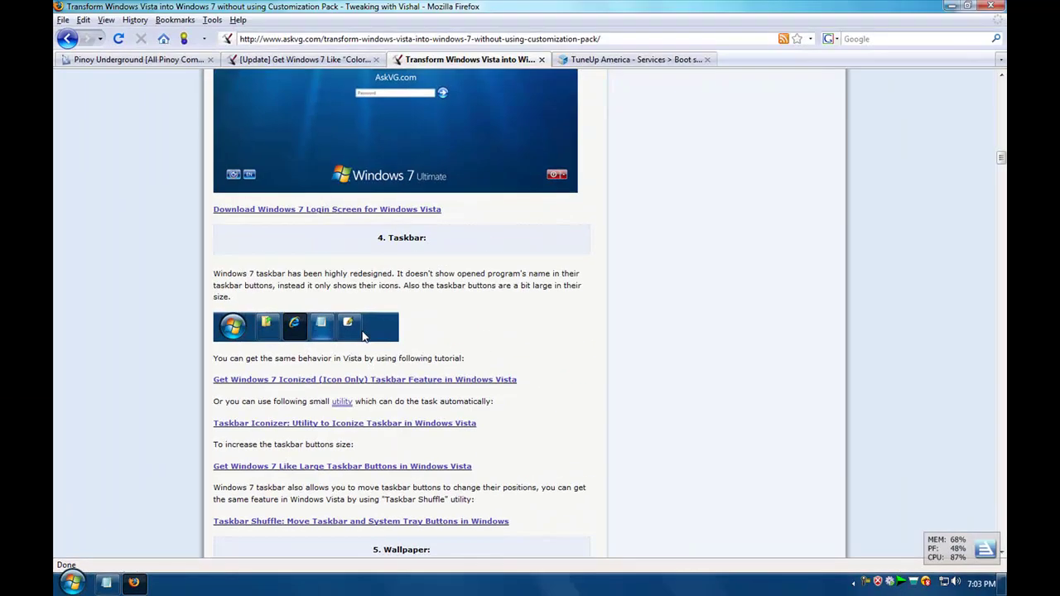
Step: Read through the rest of the transformation article, from the wallpaper and About Windows sections to Calculator, Window Color and Appearance and the closing notes
{"action": "scroll", "coordinate": [600, 334], "scroll_direction": "down", "scroll_amount": 8}
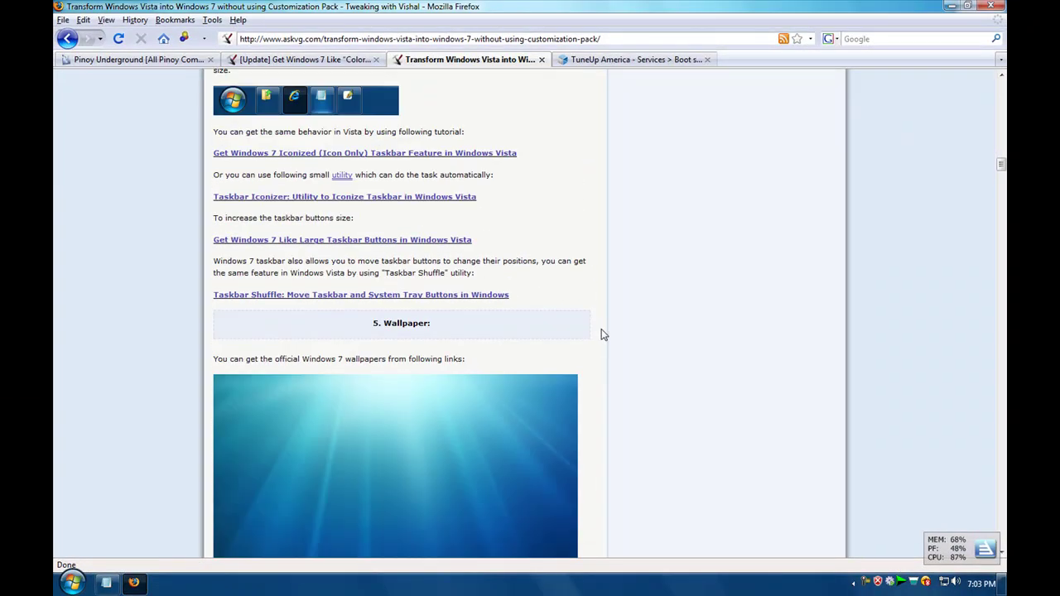
{"action": "scroll", "coordinate": [601, 334], "scroll_direction": "down", "scroll_amount": 10}
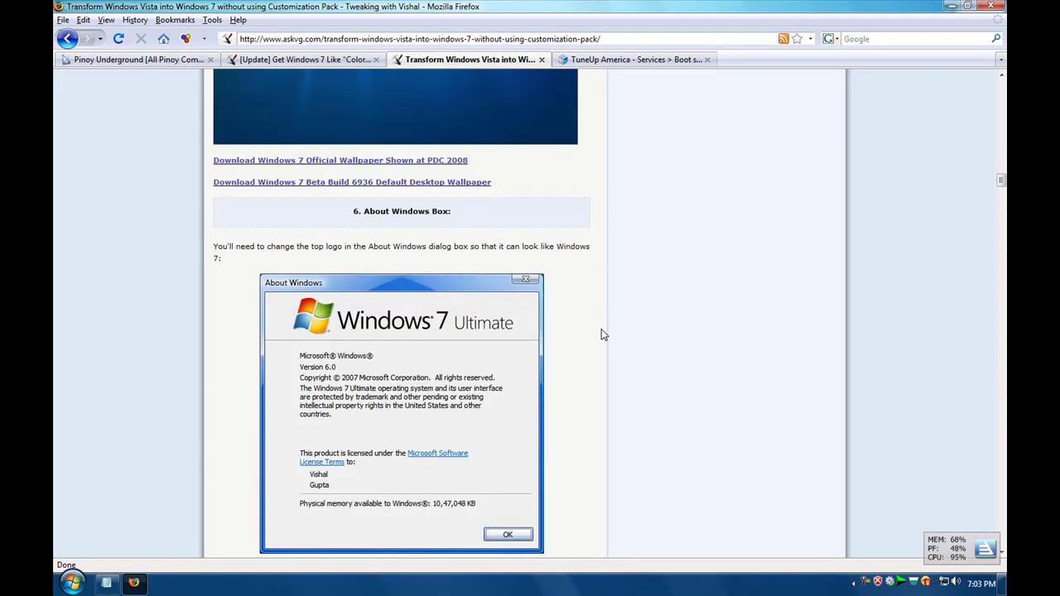
{"action": "scroll", "coordinate": [601, 334], "scroll_direction": "down", "scroll_amount": 1}
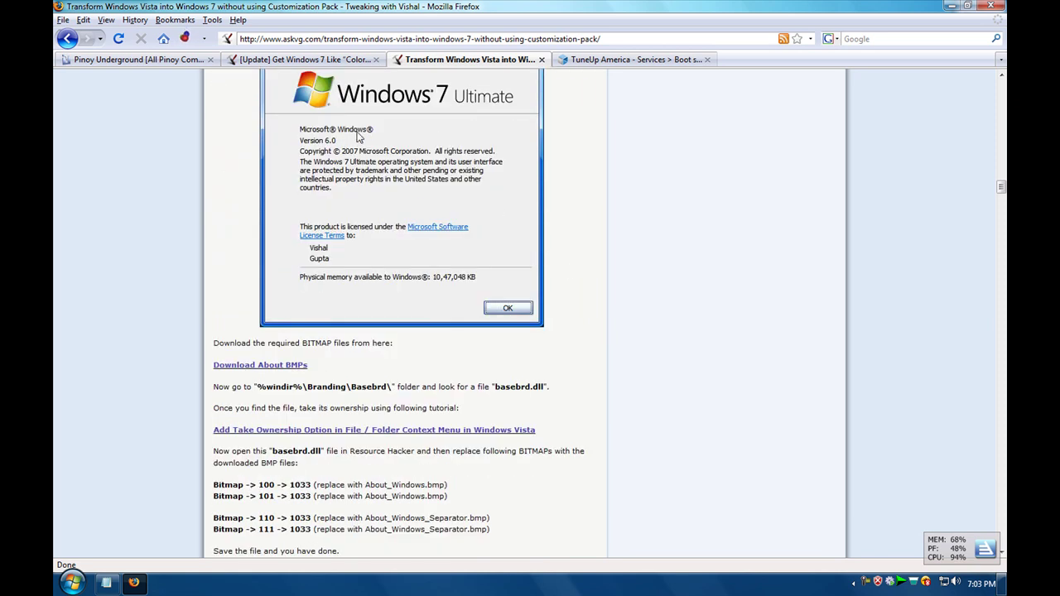
{"action": "scroll", "coordinate": [686, 215], "scroll_direction": "up", "scroll_amount": 3}
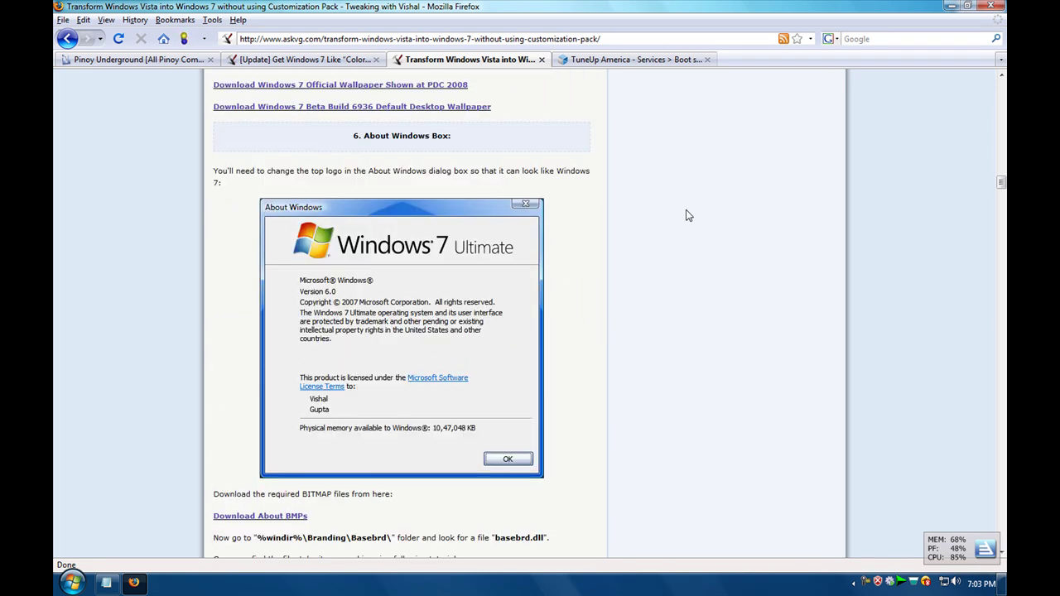
{"action": "scroll", "coordinate": [684, 213], "scroll_direction": "down", "scroll_amount": 7}
{"action": "scroll", "coordinate": [662, 238], "scroll_direction": "down", "scroll_amount": 18}
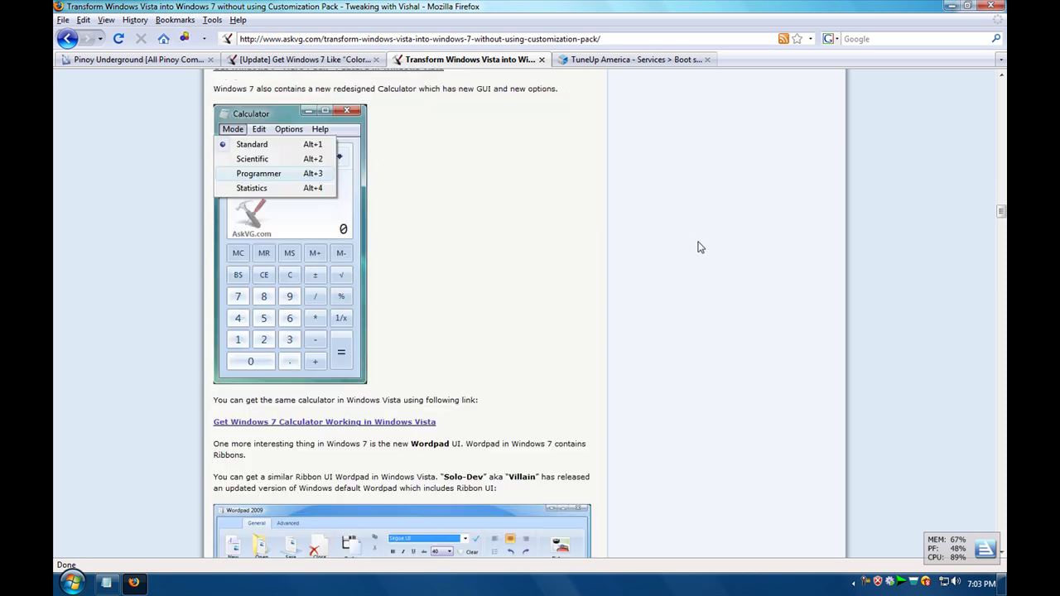
{"action": "scroll", "coordinate": [701, 249], "scroll_direction": "down", "scroll_amount": 14}
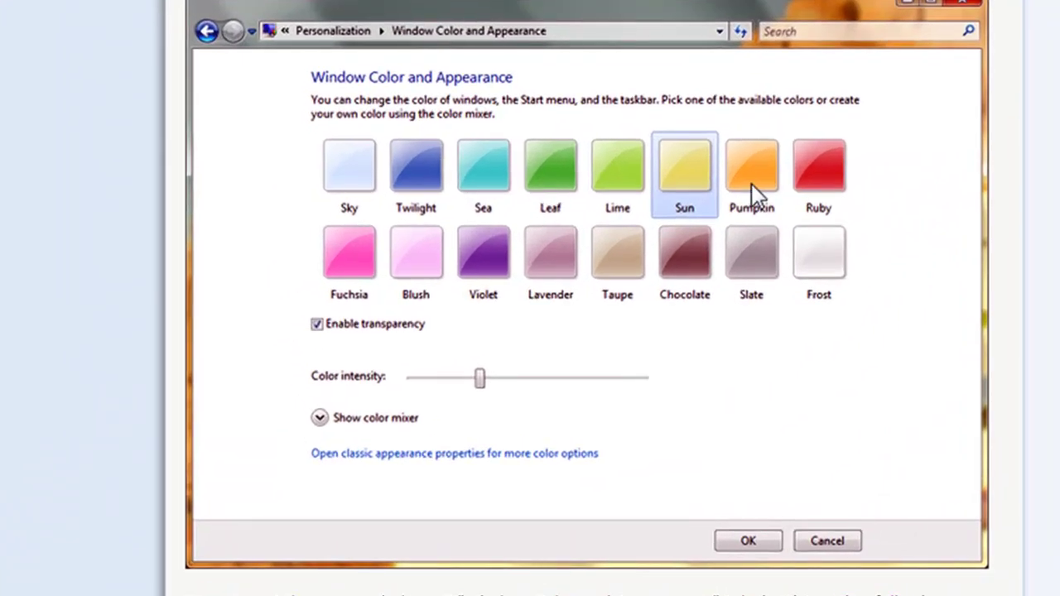
{"action": "scroll", "coordinate": [580, 298], "scroll_direction": "down", "scroll_amount": 10}
{"action": "scroll", "coordinate": [579, 298], "scroll_direction": "down", "scroll_amount": 8}
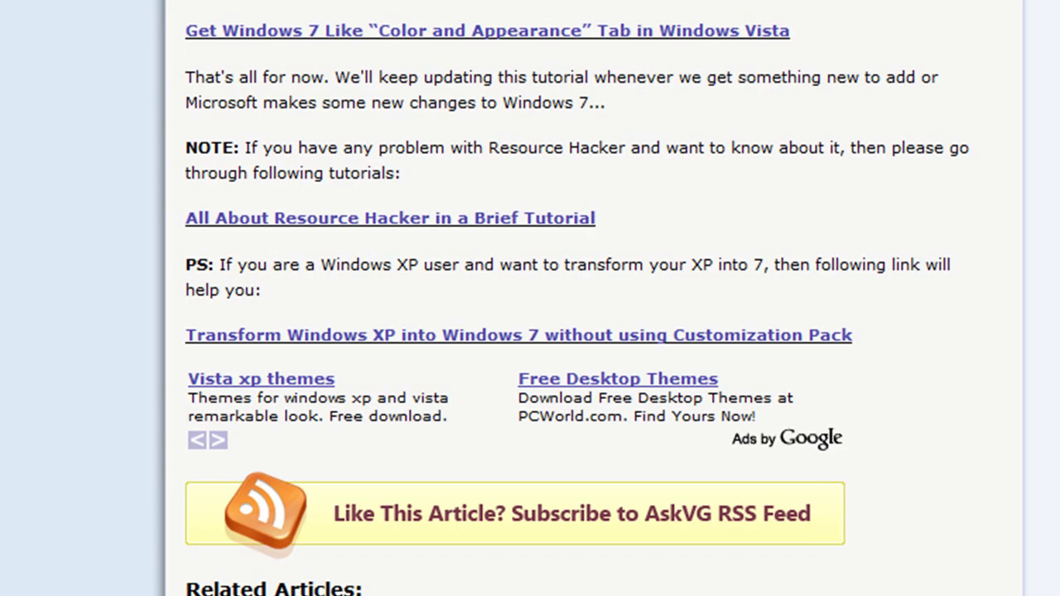
{"action": "scroll", "coordinate": [580, 298], "scroll_direction": "up", "scroll_amount": 8}
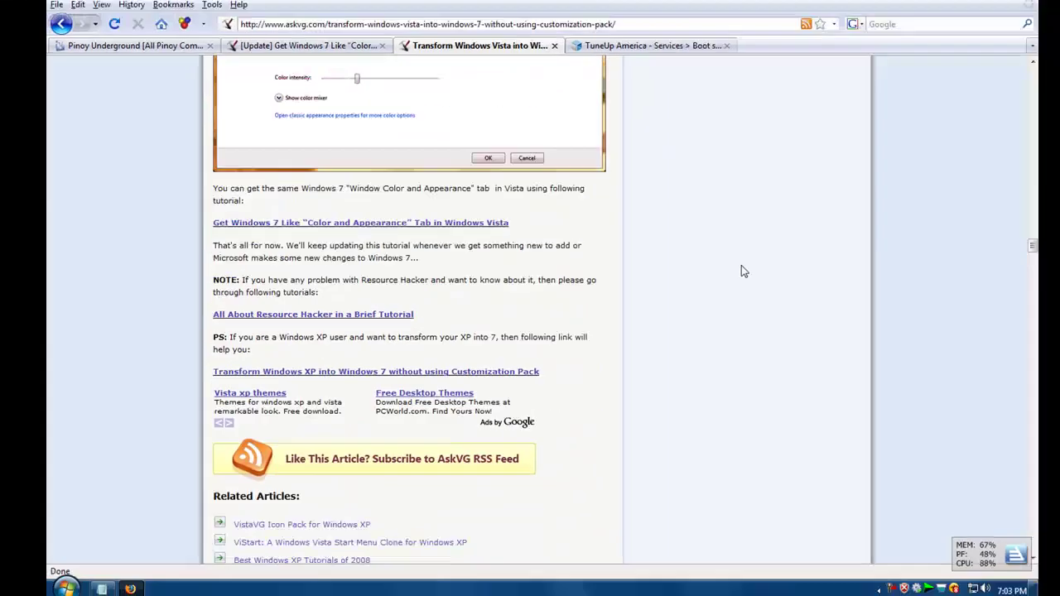
{"action": "scroll", "coordinate": [740, 270], "scroll_direction": "down", "scroll_amount": 4}
{"action": "scroll", "coordinate": [722, 275], "scroll_direction": "down", "scroll_amount": 3}
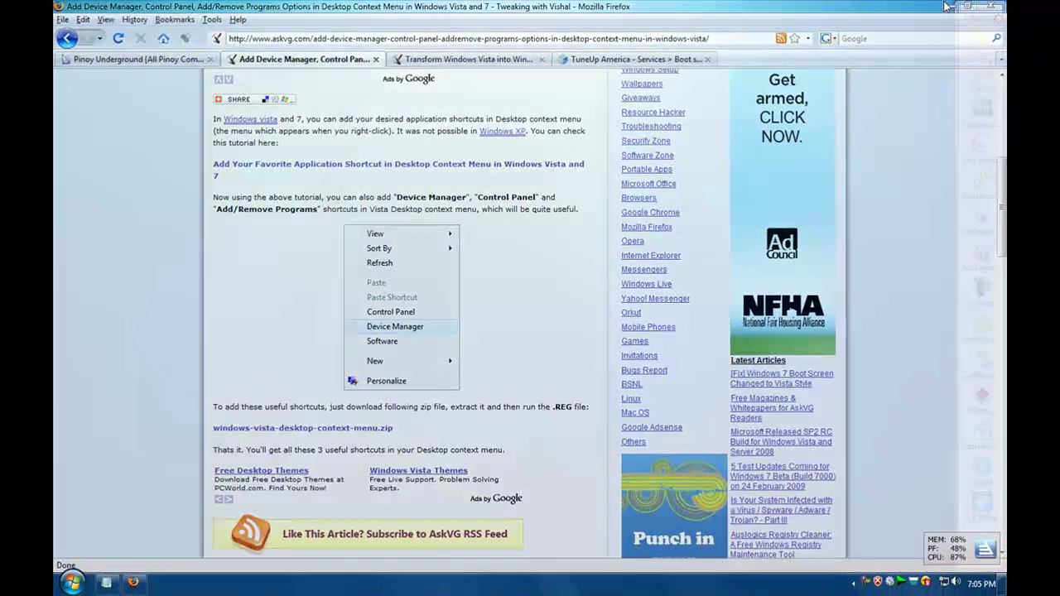
Step: Show the desktop, bring up its context menu and refresh the desktop
{"action": "key", "text": "super+d"}
{"action": "right_click", "coordinate": [533, 125]}
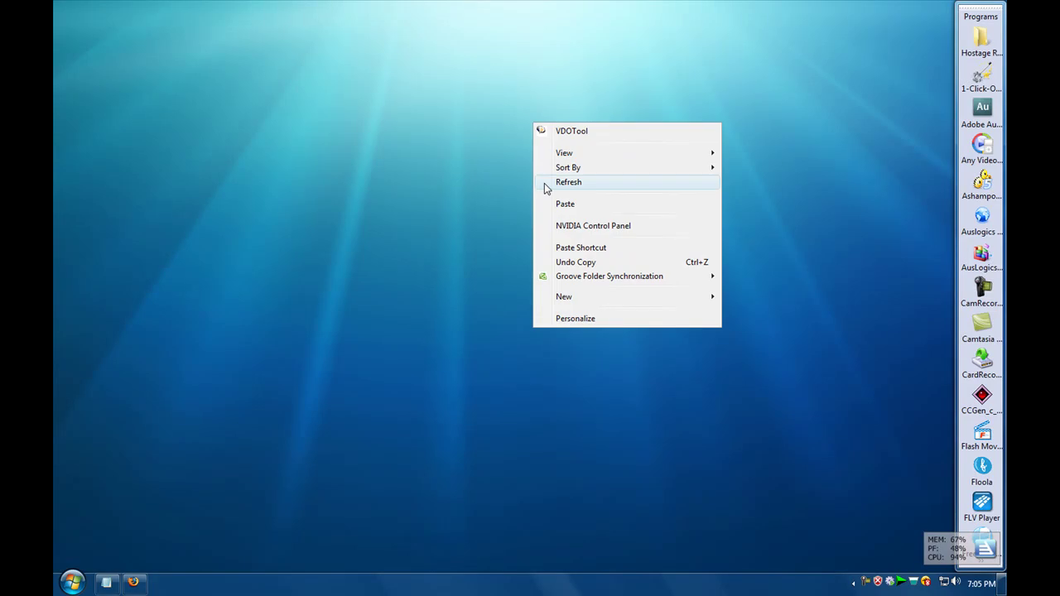
{"action": "left_click", "coordinate": [568, 182]}
Step: Write the note "we will change the context mune" in the open Notepad window
{"action": "left_click", "coordinate": [108, 583]}
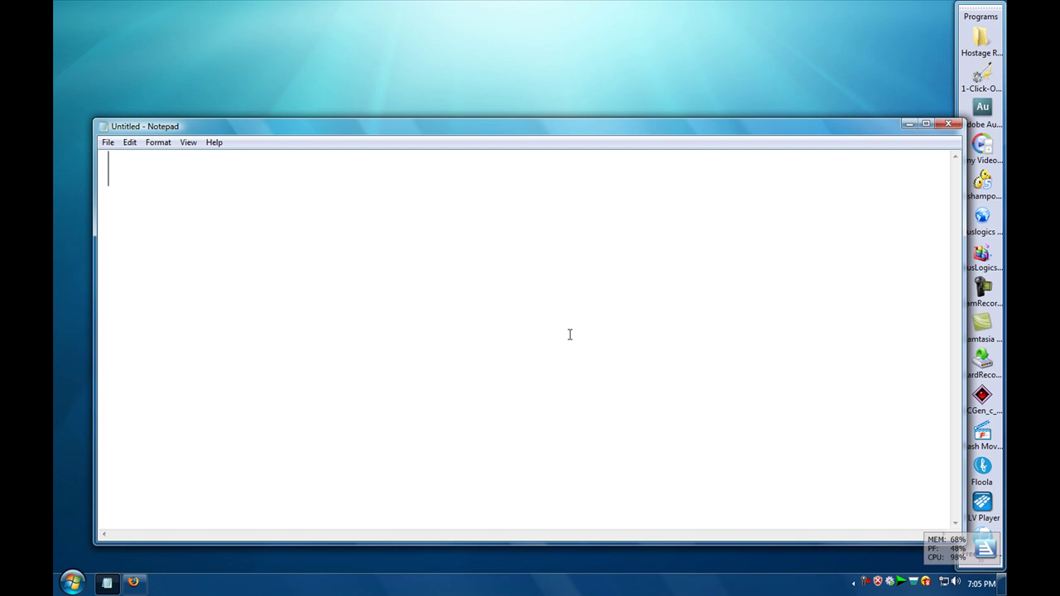
{"action": "type", "text": "we w"}
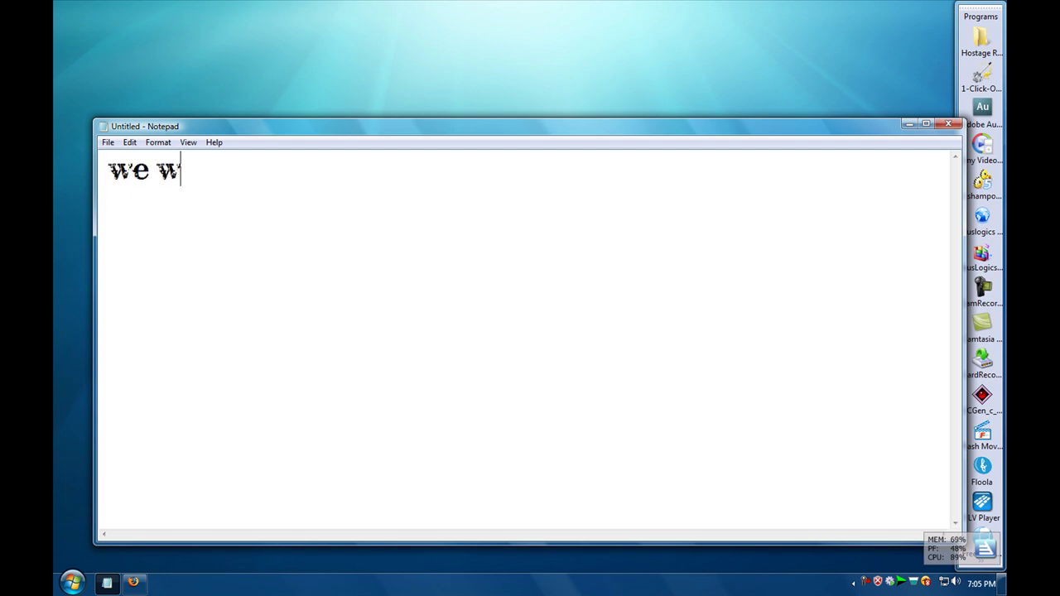
{"action": "type", "text": "hewre"}
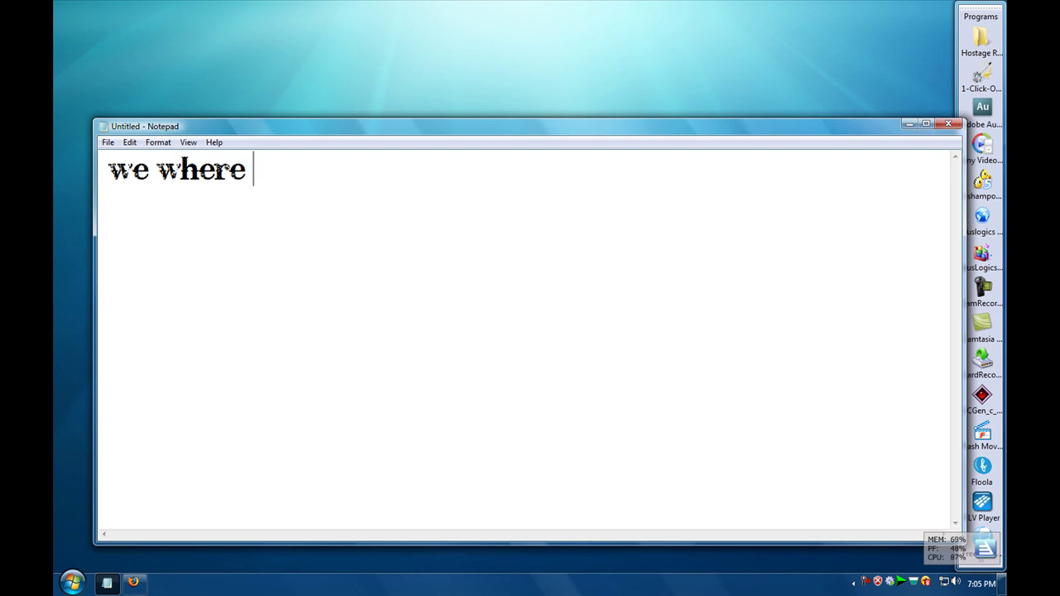
{"action": "type", "text": "change"}
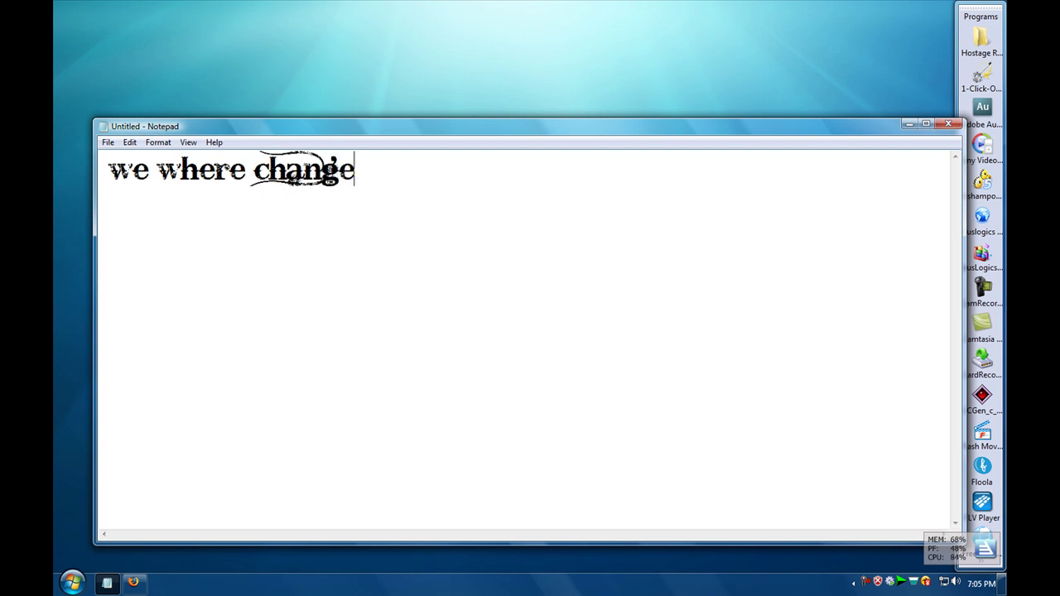
{"action": "key", "text": "BackSpace"}
{"action": "key", "text": "BackSpace"}
{"action": "key", "text": "BackSpace"}
{"action": "key", "text": "BackSpace"}
{"action": "key", "text": "BackSpace"}
{"action": "key", "text": "BackSpace"}
{"action": "key", "text": "BackSpace"}
{"action": "key", "text": "BackSpace"}
{"action": "key", "text": "BackSpace"}
{"action": "key", "text": "BackSpace"}
{"action": "type", "text": "ill change "}
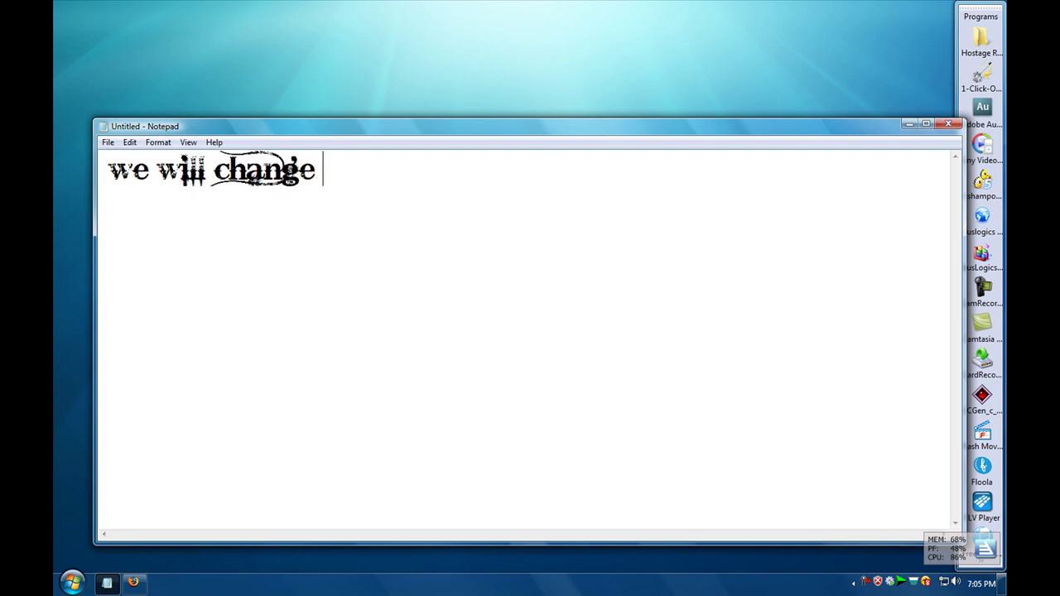
{"action": "type", "text": "the co"}
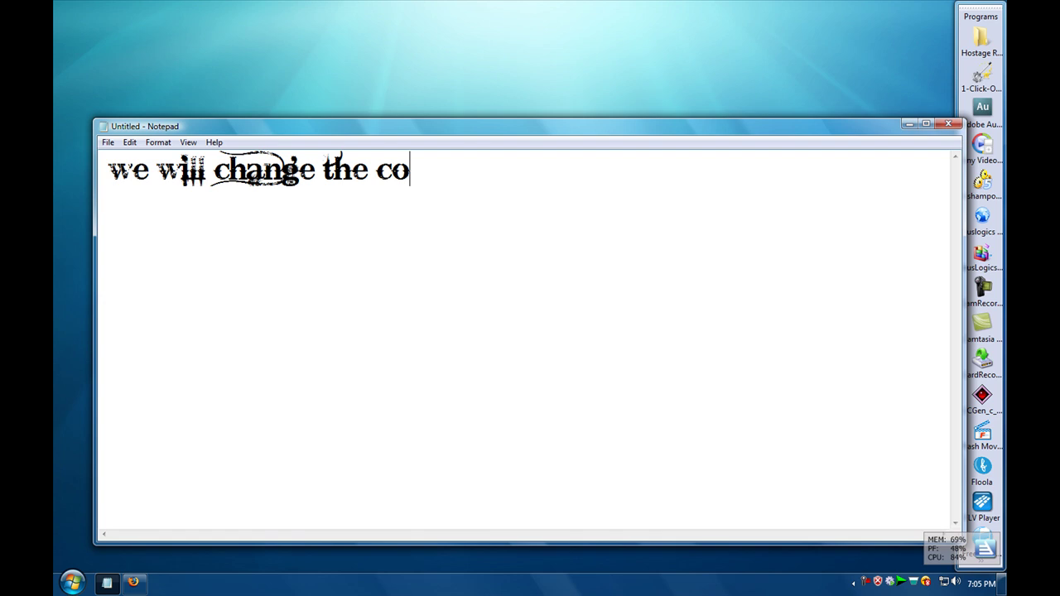
{"action": "type", "text": "ntext mune"}
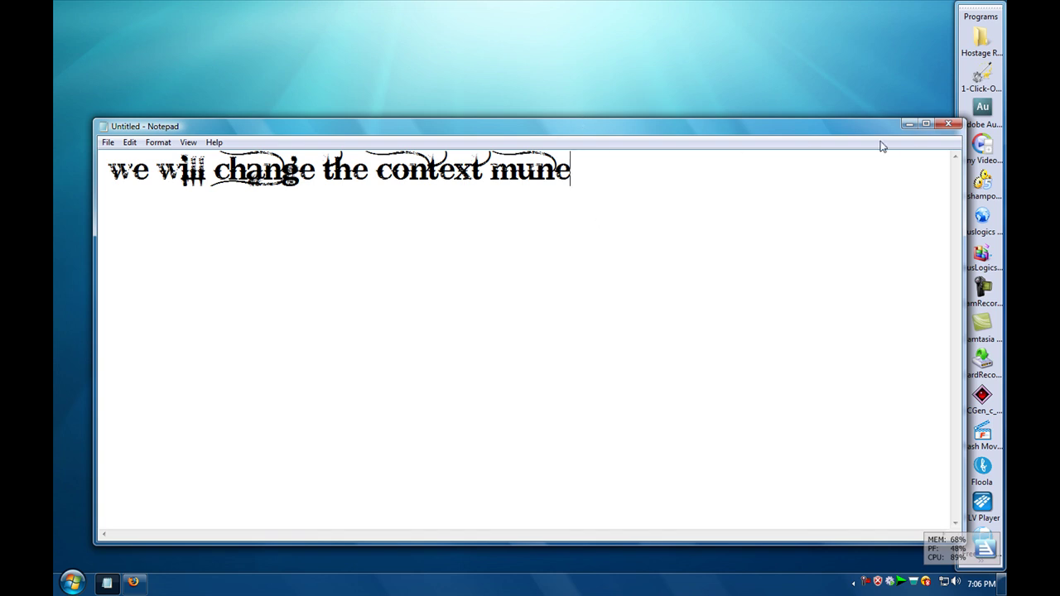
Step: Minimize the Notepad note and examine the desktop's context menu entries
{"action": "left_click", "coordinate": [908, 125]}
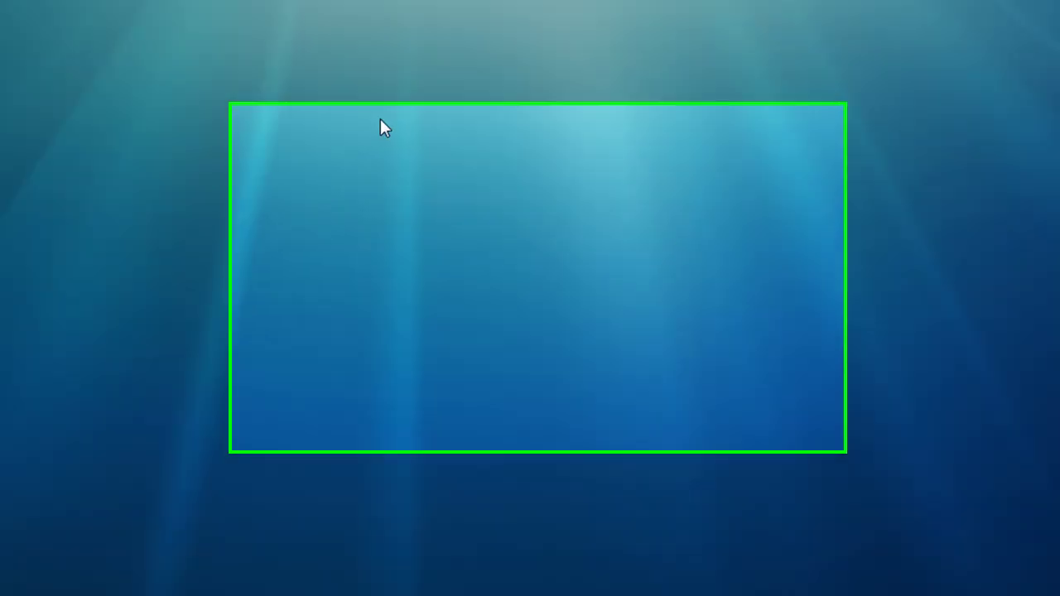
{"action": "right_click", "coordinate": [410, 145]}
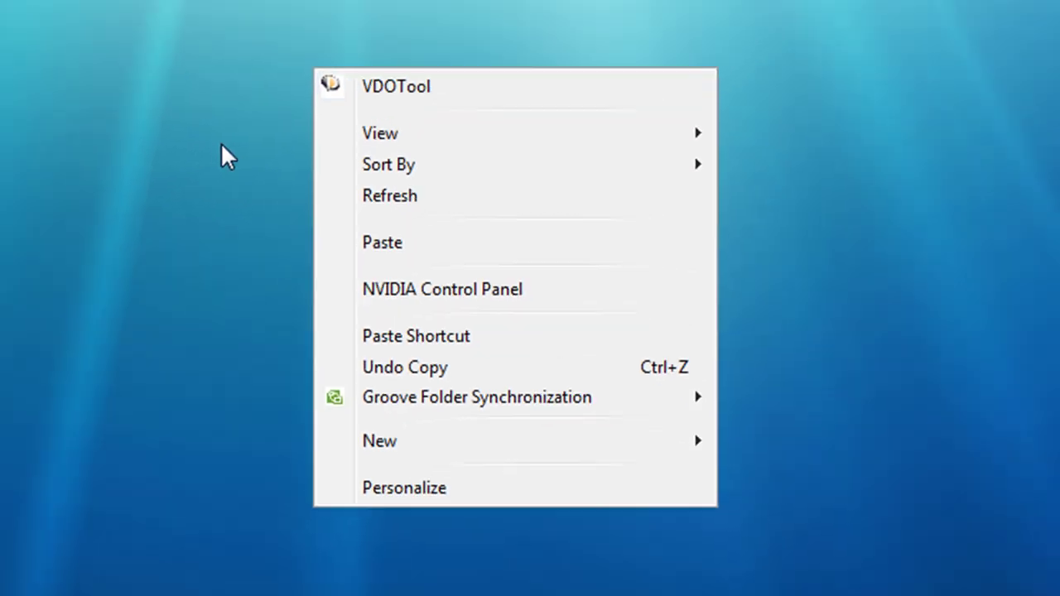
{"action": "left_click", "coordinate": [192, 502]}
Step: Switch back to Firefox and download windows-vista-desktop-context-menu.zip from the context menu article, opening it in WinRAR
{"action": "left_click", "coordinate": [133, 582]}
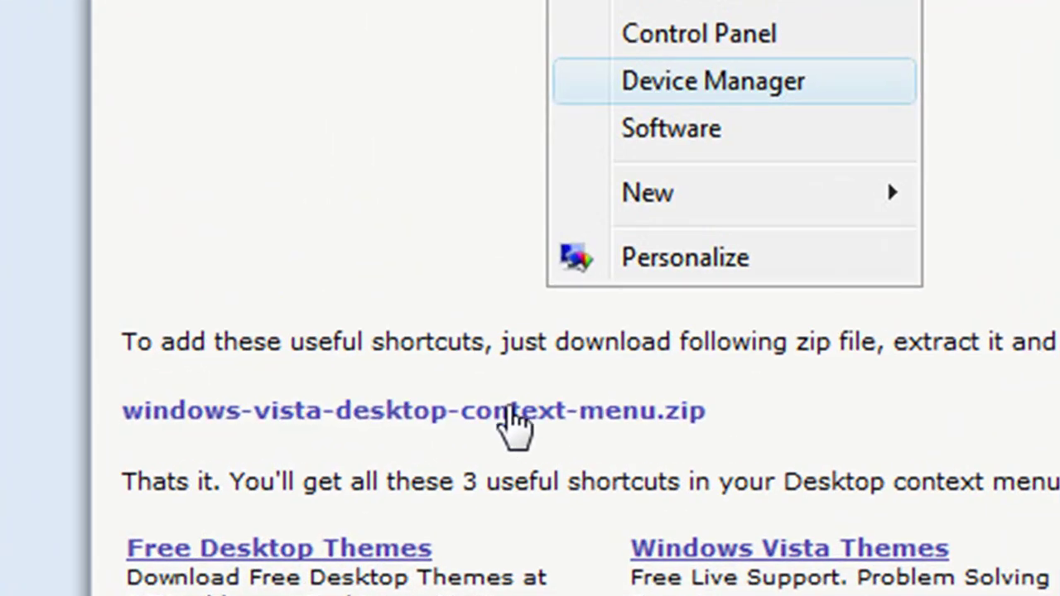
{"action": "right_click", "coordinate": [513, 414]}
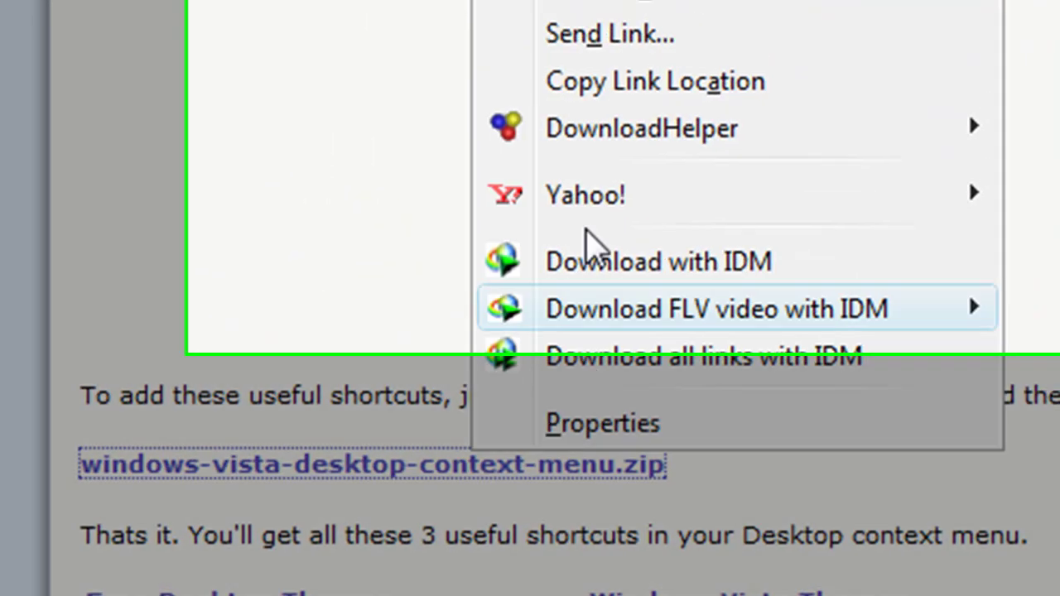
{"action": "left_click", "coordinate": [445, 149]}
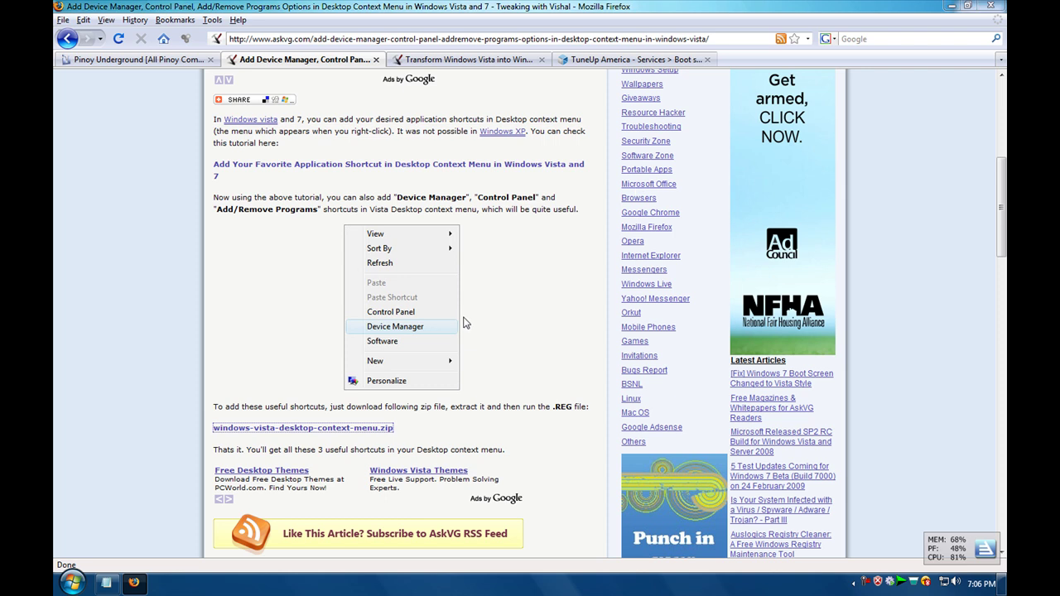
{"action": "left_click", "coordinate": [526, 336]}
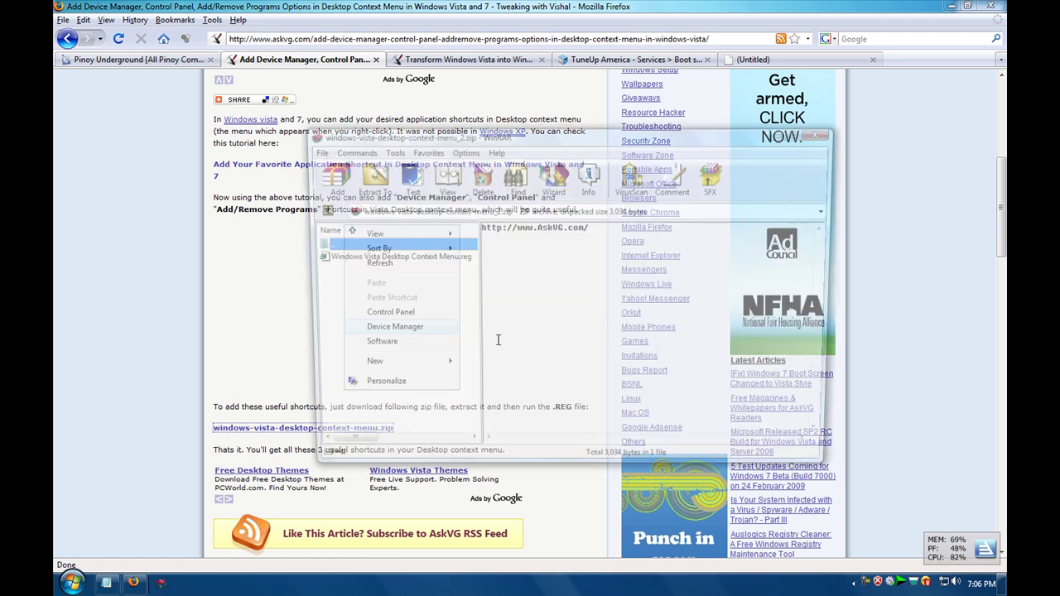
Step: Extract Windows Vista Desktop Context Menu.reg from the archive to the Desktop and close WinRAR
{"action": "left_click", "coordinate": [368, 178]}
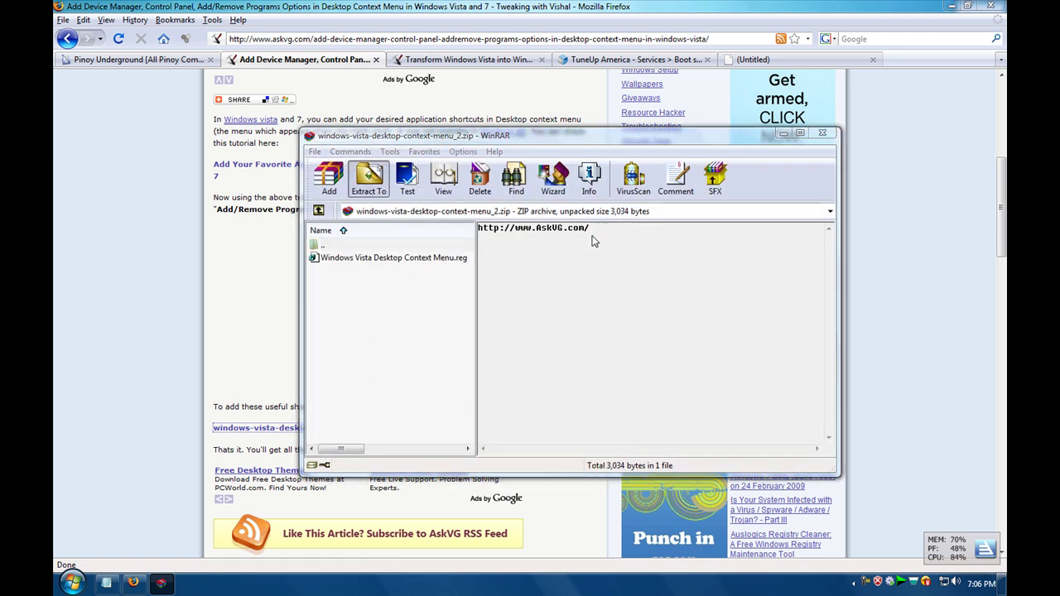
{"action": "left_click", "coordinate": [593, 233]}
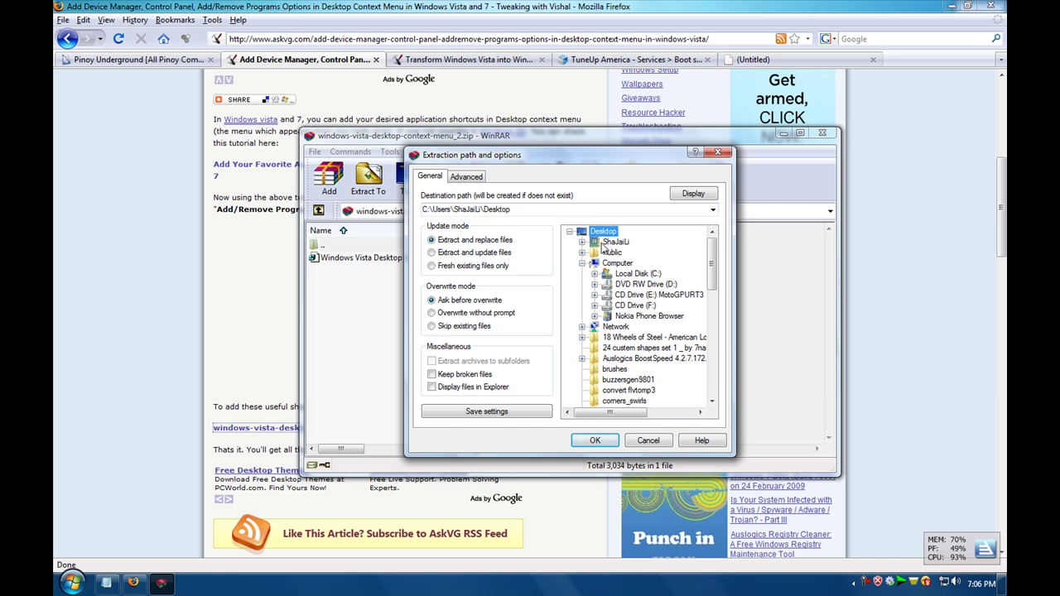
{"action": "left_click", "coordinate": [594, 439]}
{"action": "left_click", "coordinate": [822, 134]}
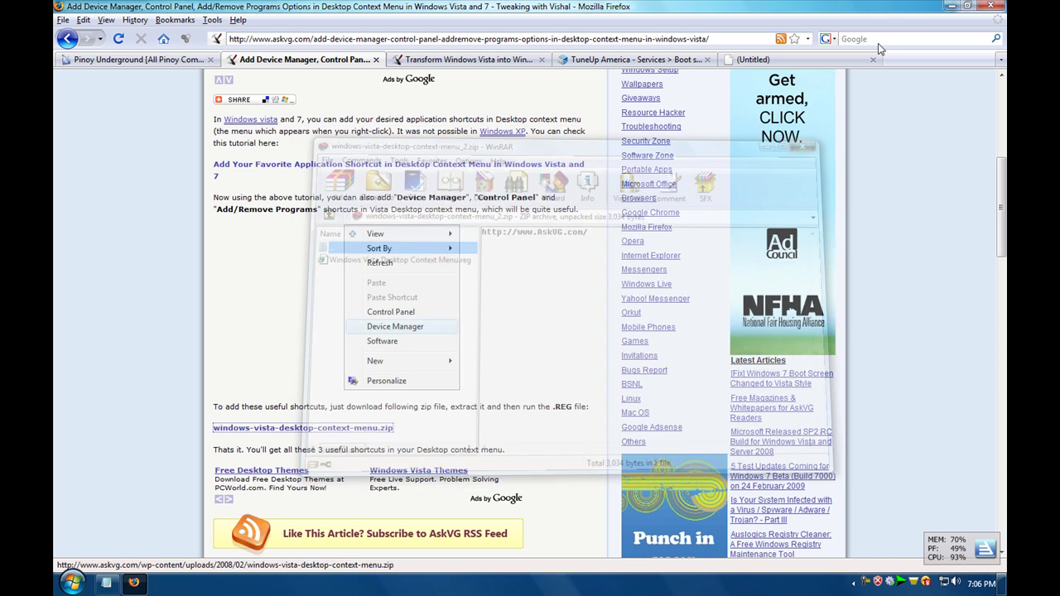
Step: Minimize the browser, turn on Show Desktop Icons and refresh the desktop
{"action": "left_click", "coordinate": [950, 6]}
{"action": "right_click", "coordinate": [436, 199]}
{"action": "mouse_move", "coordinate": [499, 233]}
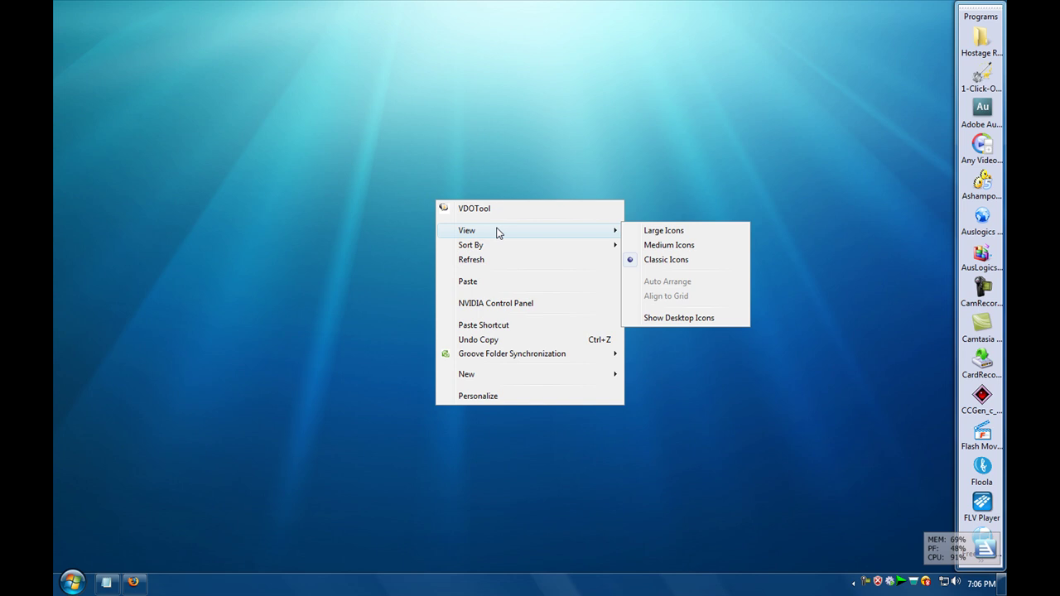
{"action": "left_click", "coordinate": [677, 317]}
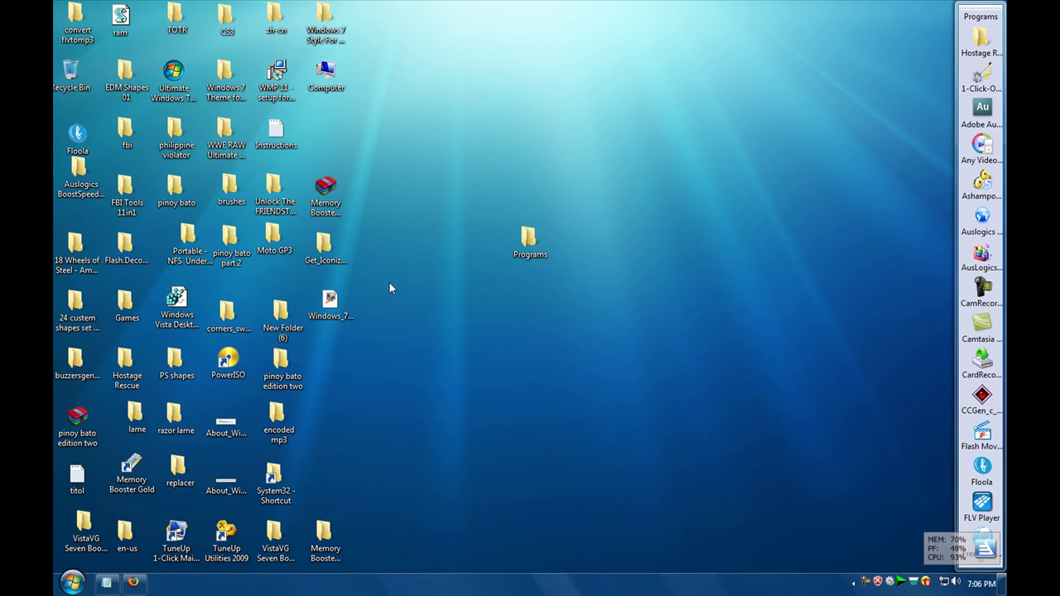
{"action": "right_click", "coordinate": [382, 343]}
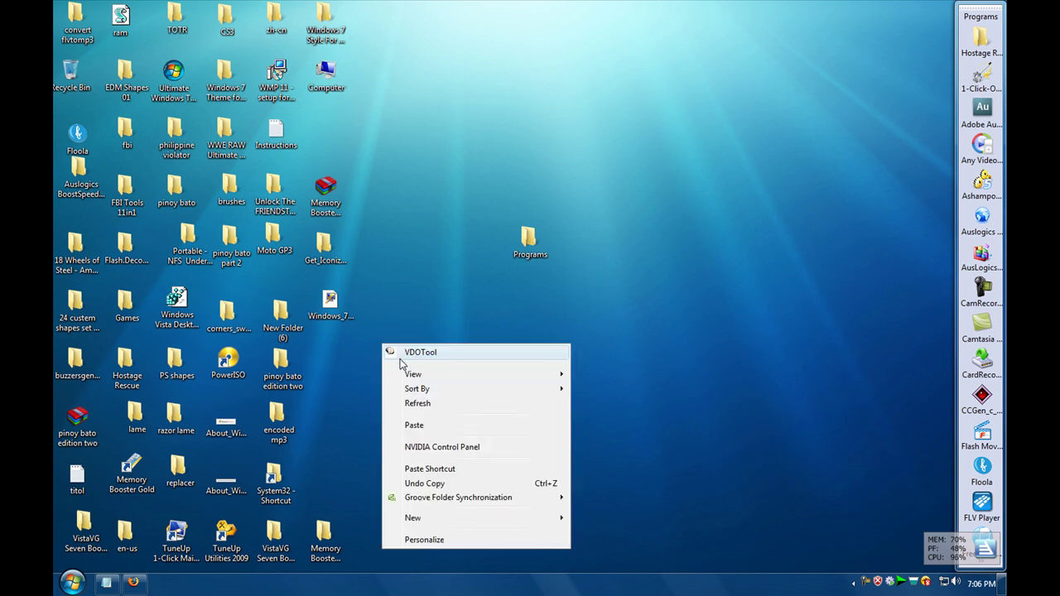
{"action": "left_click", "coordinate": [414, 403]}
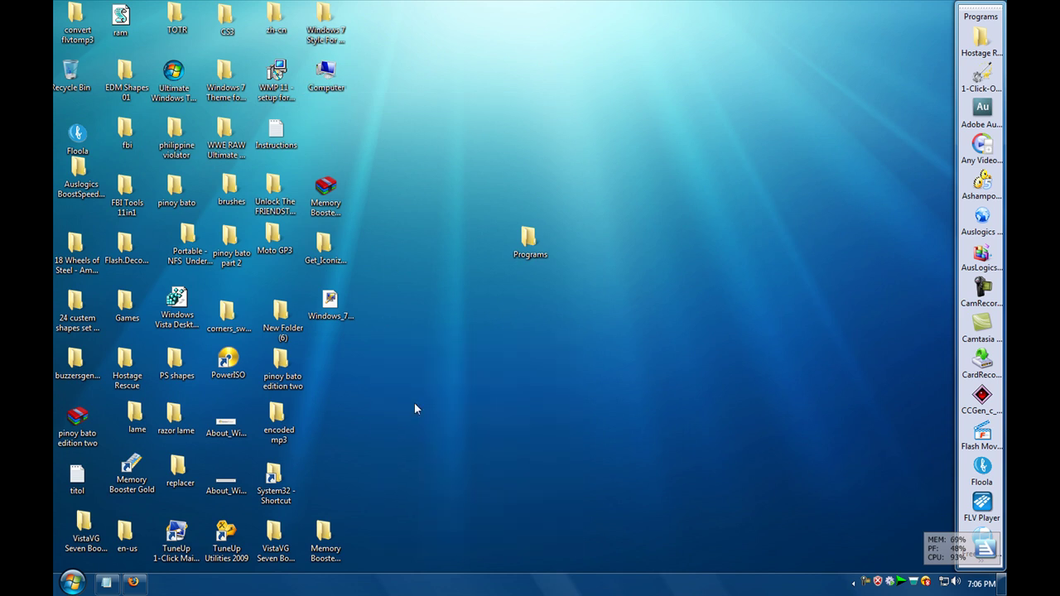
Step: Run the extracted Windows Vista Desktop Context Menu registry file and confirm adding it to the registry
{"action": "left_click", "coordinate": [176, 303]}
{"action": "double_click", "coordinate": [192, 305]}
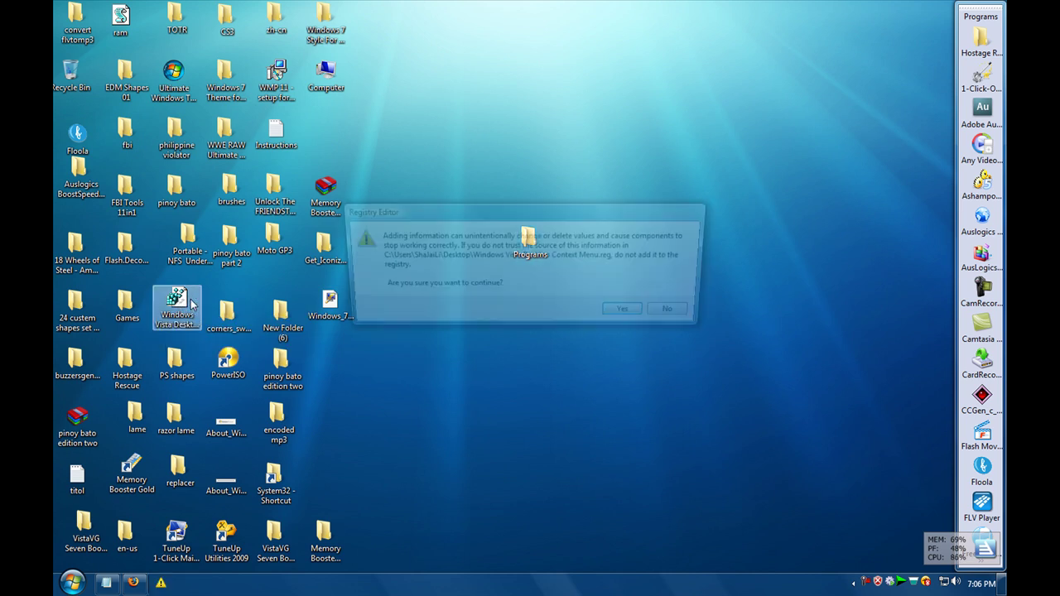
{"action": "left_click", "coordinate": [630, 318]}
{"action": "left_click", "coordinate": [677, 294]}
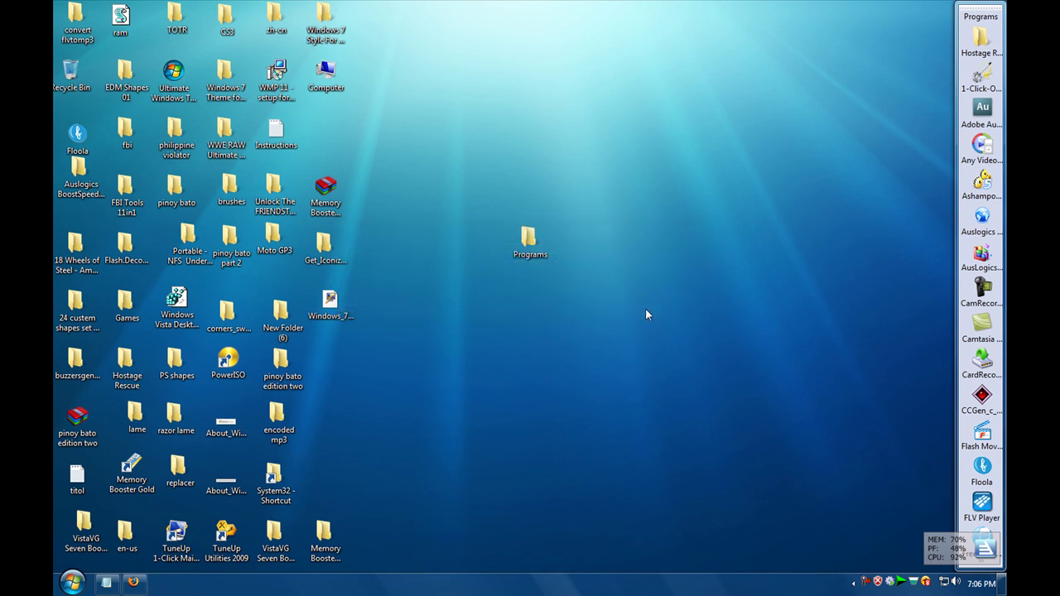
Step: Move the Programs folder into the last column of desktop icons and check the desktop context menu for the added shortcuts
{"action": "left_click_drag", "start_coordinate": [493, 345], "coordinate": [373, 135]}
{"action": "right_click", "coordinate": [461, 143]}
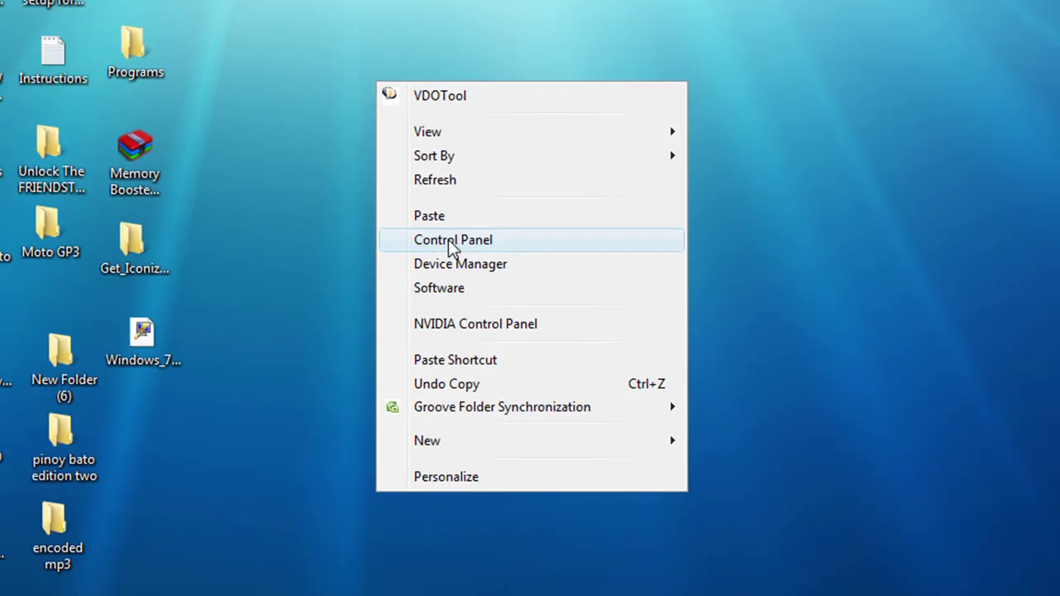
{"action": "left_click", "coordinate": [382, 237]}
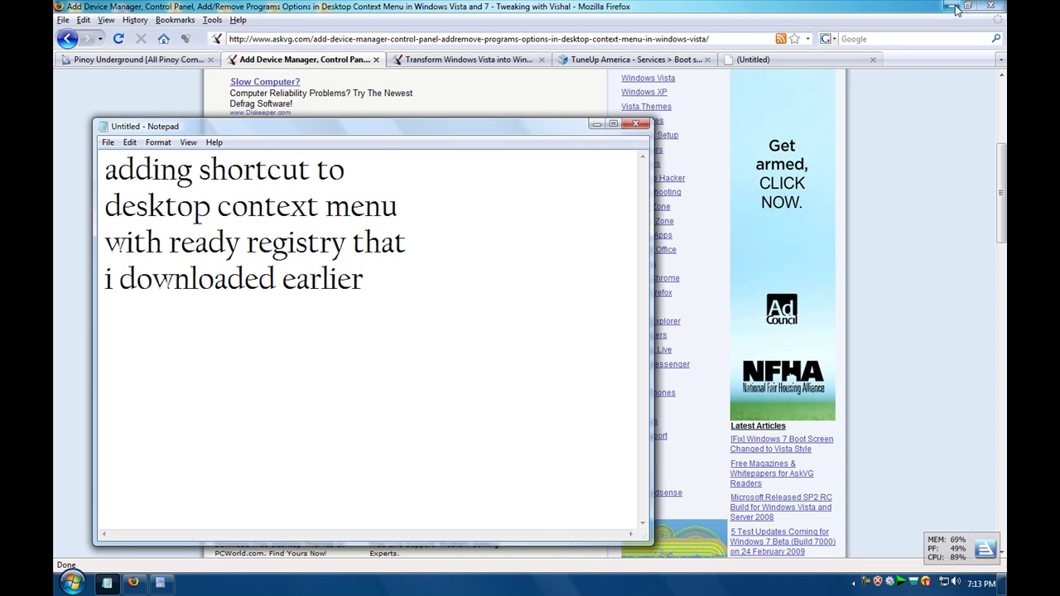
Step: Highlight the Notepad note about adding shortcuts to the desktop context menu, clear the selection and minimize Notepad
{"action": "left_click_drag", "start_coordinate": [337, 327], "coordinate": [106, 169]}
{"action": "left_click", "coordinate": [441, 172]}
{"action": "left_click", "coordinate": [596, 123]}
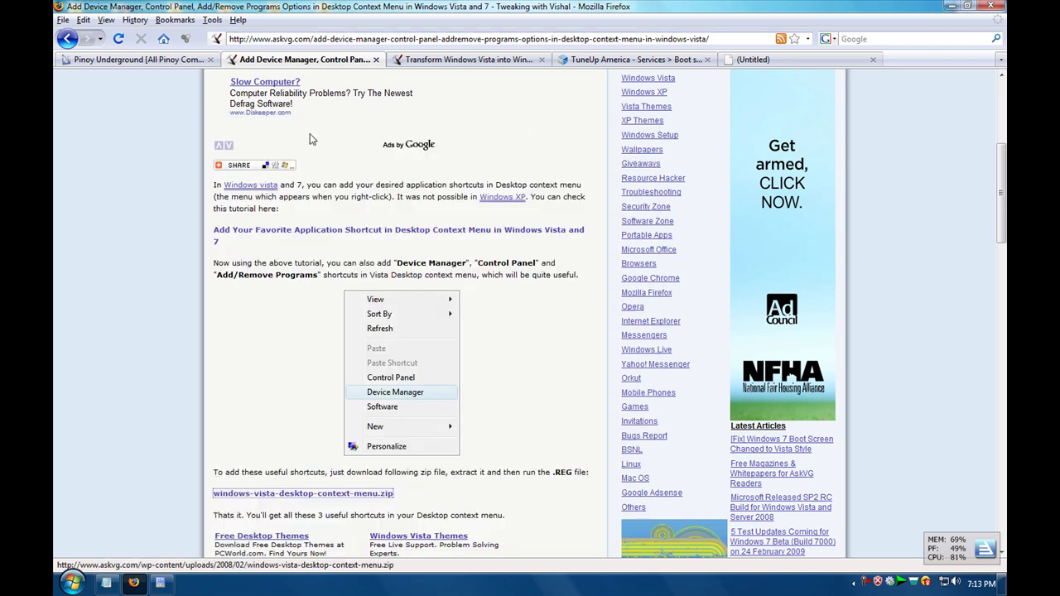
Step: Open the AskVG ultimate tutorial on customizing the desktop context menu and read through its list of tutorials
{"action": "left_click", "coordinate": [455, 61]}
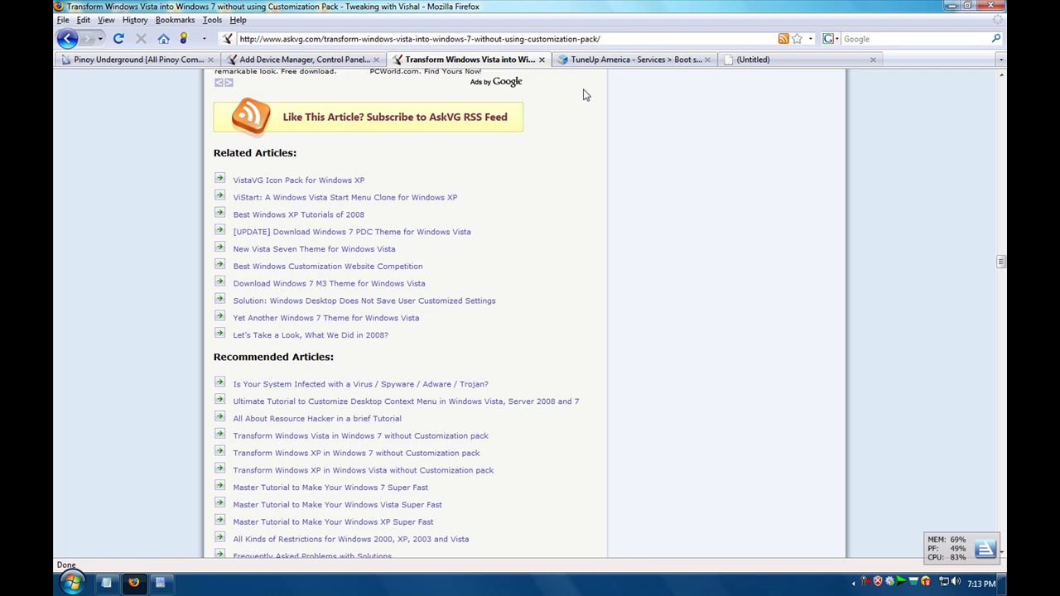
{"action": "left_click", "coordinate": [303, 63]}
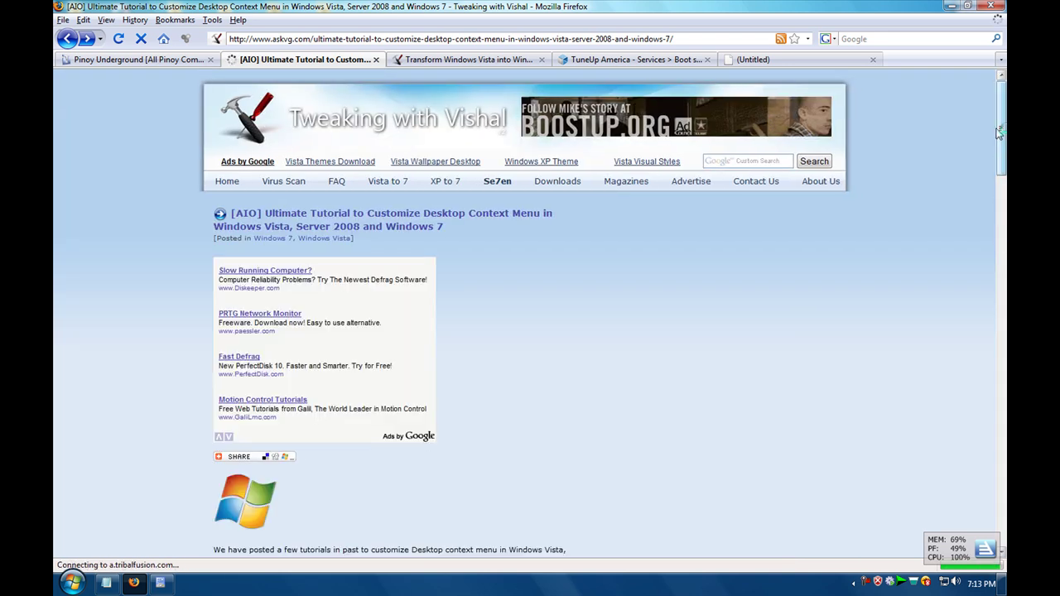
{"action": "scroll", "coordinate": [1003, 94], "scroll_direction": "down", "scroll_amount": 10}
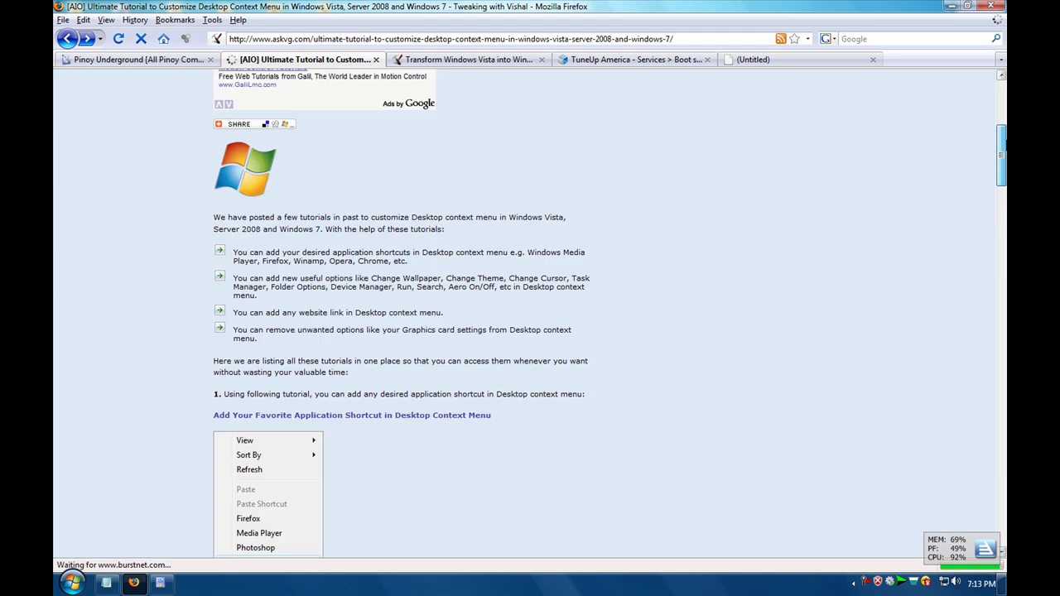
{"action": "scroll", "coordinate": [610, 312], "scroll_direction": "down", "scroll_amount": 1}
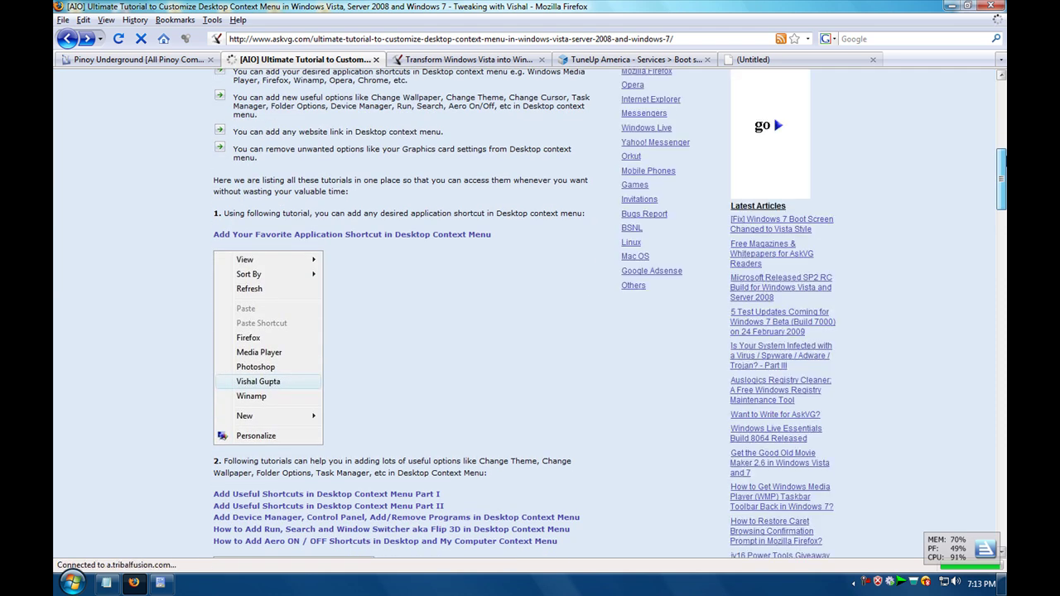
{"action": "scroll", "coordinate": [609, 313], "scroll_direction": "down", "scroll_amount": 2}
{"action": "scroll", "coordinate": [609, 312], "scroll_direction": "down", "scroll_amount": 2}
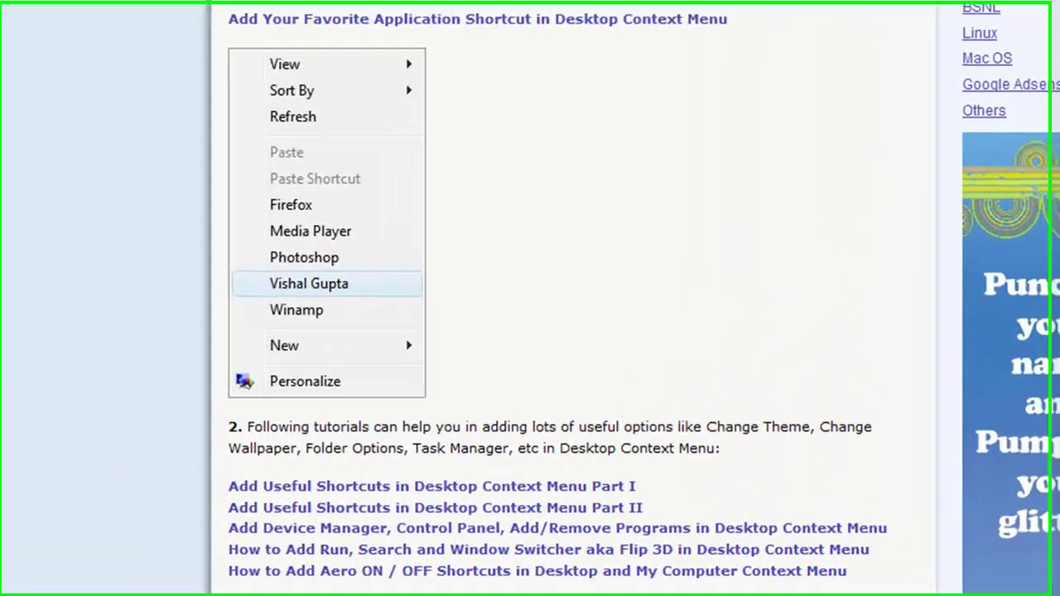
Step: Open the "Add Your Favorite Application Shortcut in Desktop Context Menu" tutorial in a separate tab and close the untitled tab
{"action": "right_click", "coordinate": [683, 19]}
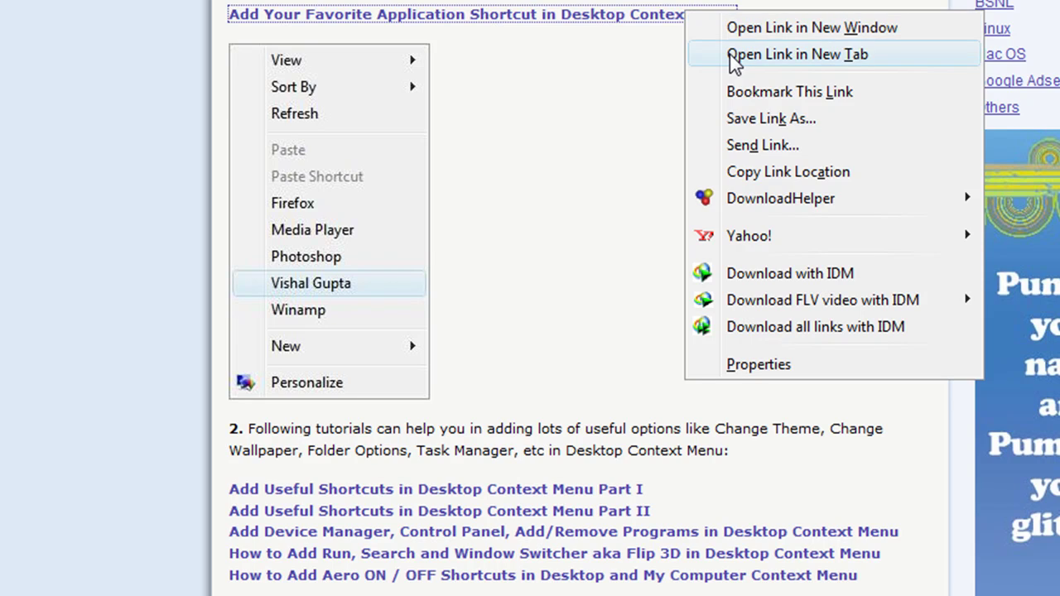
{"action": "left_click", "coordinate": [731, 52]}
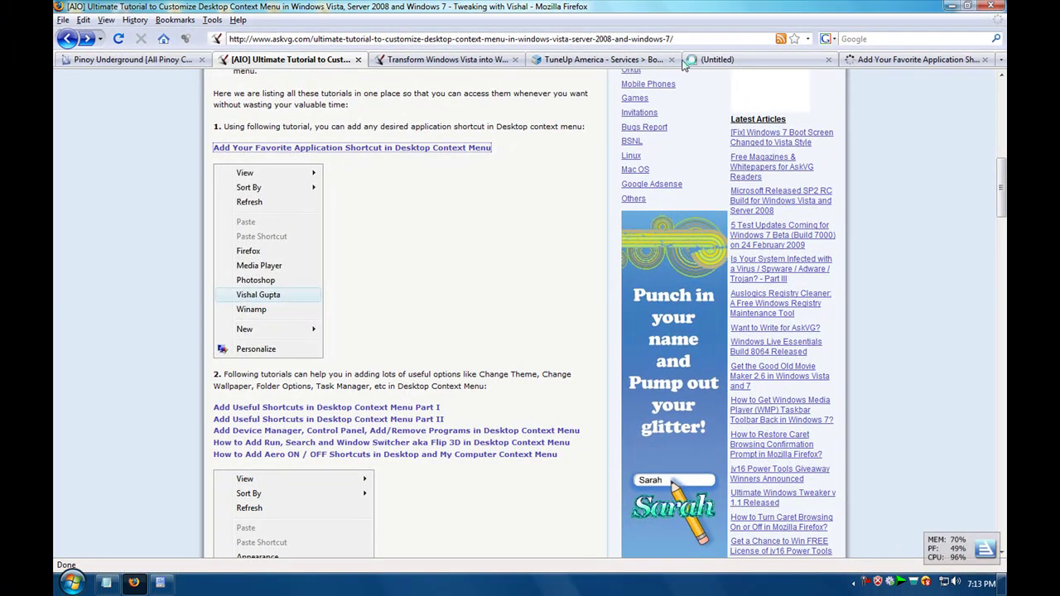
{"action": "left_click", "coordinate": [828, 59]}
{"action": "left_click", "coordinate": [832, 62]}
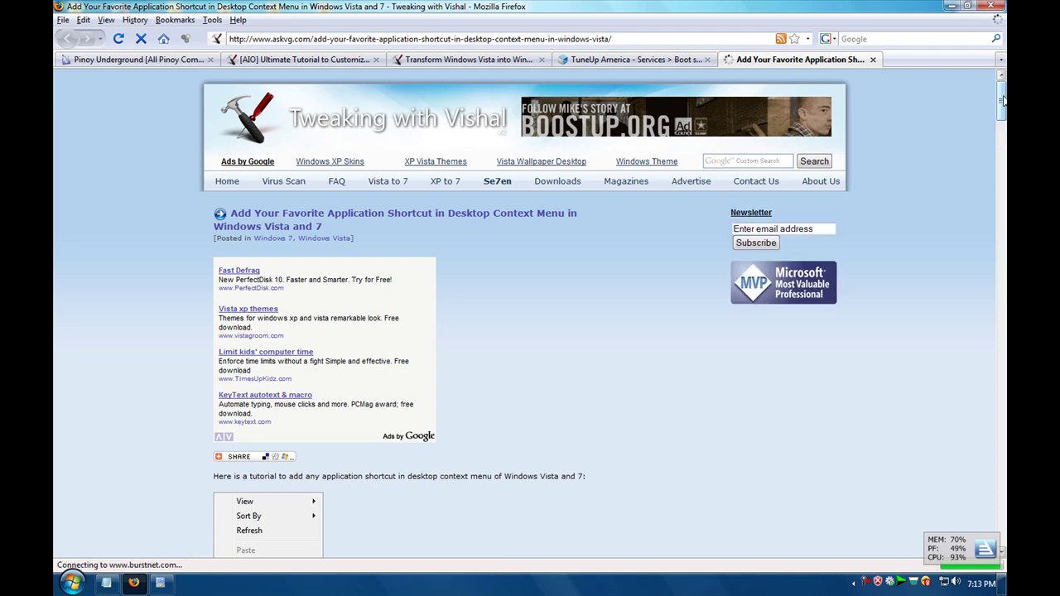
Step: Read the tutorial's regedit instructions and highlight the registry path HKEY_CLASSES_ROOT\Directory\Background\shell
{"action": "left_click_drag", "start_coordinate": [1002, 99], "coordinate": [1001, 125]}
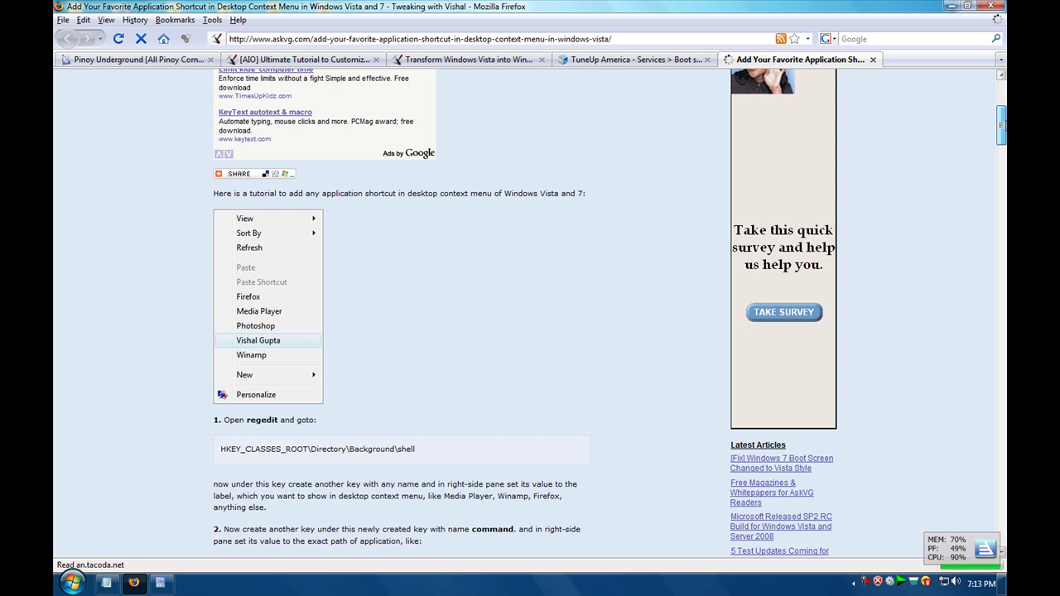
{"action": "scroll", "coordinate": [609, 312], "scroll_direction": "down", "scroll_amount": 3}
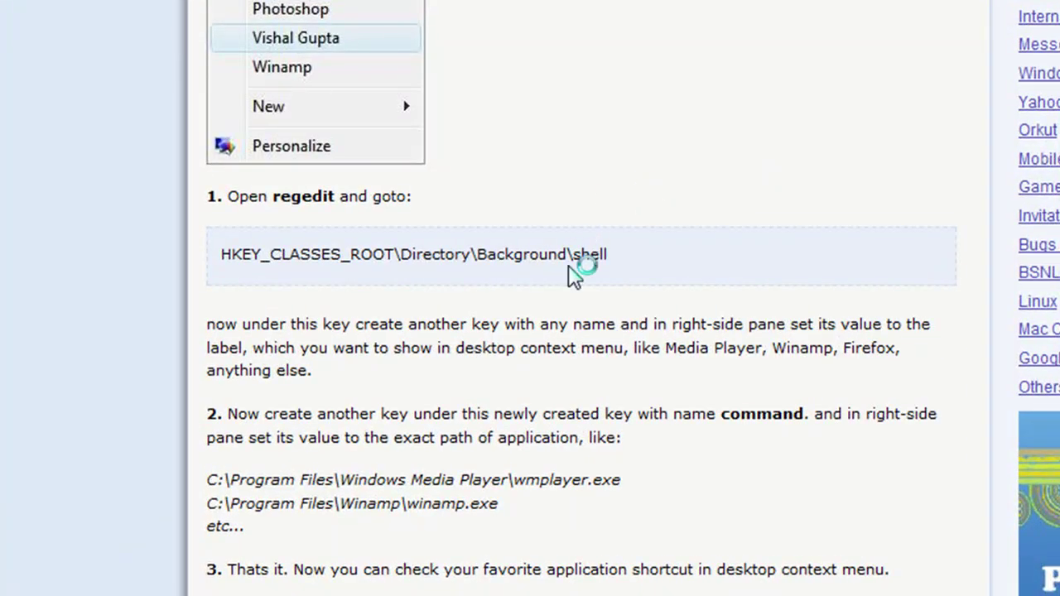
{"action": "left_click_drag", "start_coordinate": [613, 257], "coordinate": [224, 260]}
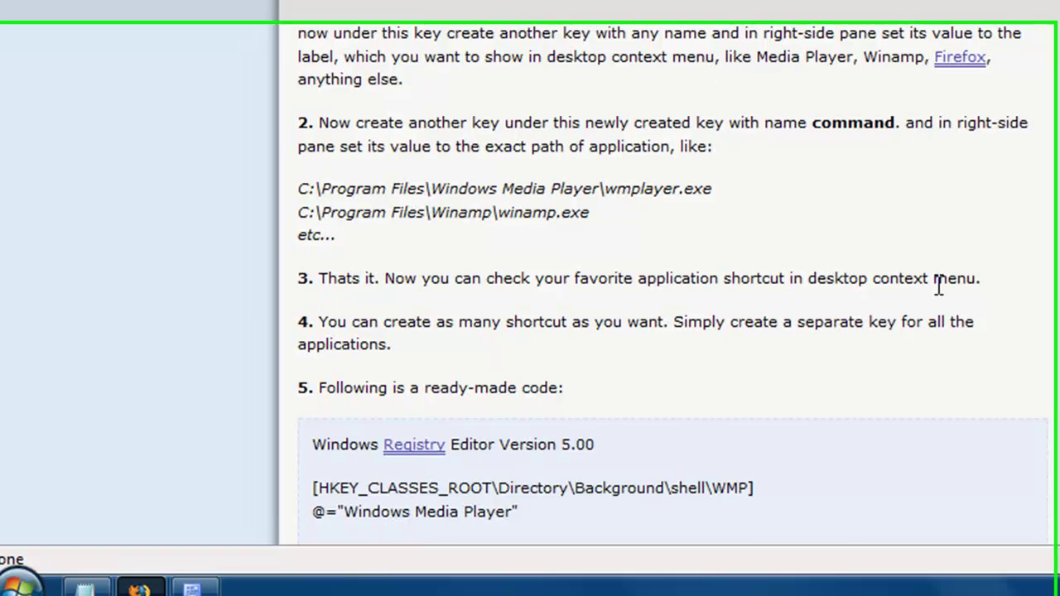
Step: Launch the Registry Editor from the Run dialog
{"action": "key", "text": "super+r"}
{"action": "type", "text": "re"}
{"action": "key", "text": "Down"}
{"action": "key", "text": "Return"}
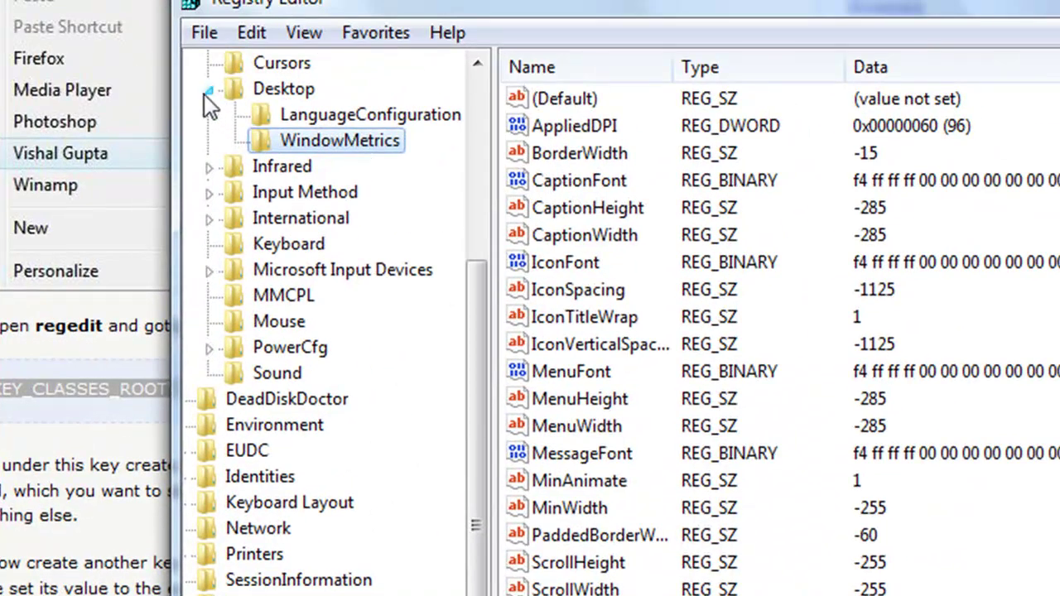
Step: Collapse the Desktop, Control Panel and HKEY_CURRENT_USER branches in the registry tree and reposition the Registry Editor window
{"action": "left_click", "coordinate": [209, 89]}
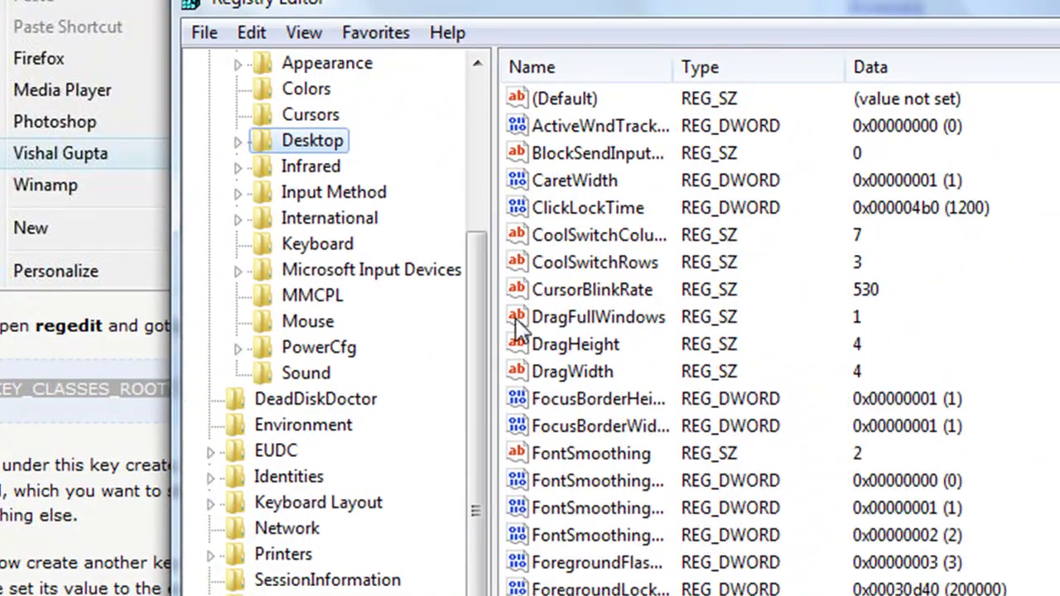
{"action": "left_click", "coordinate": [480, 276]}
{"action": "left_click", "coordinate": [213, 219]}
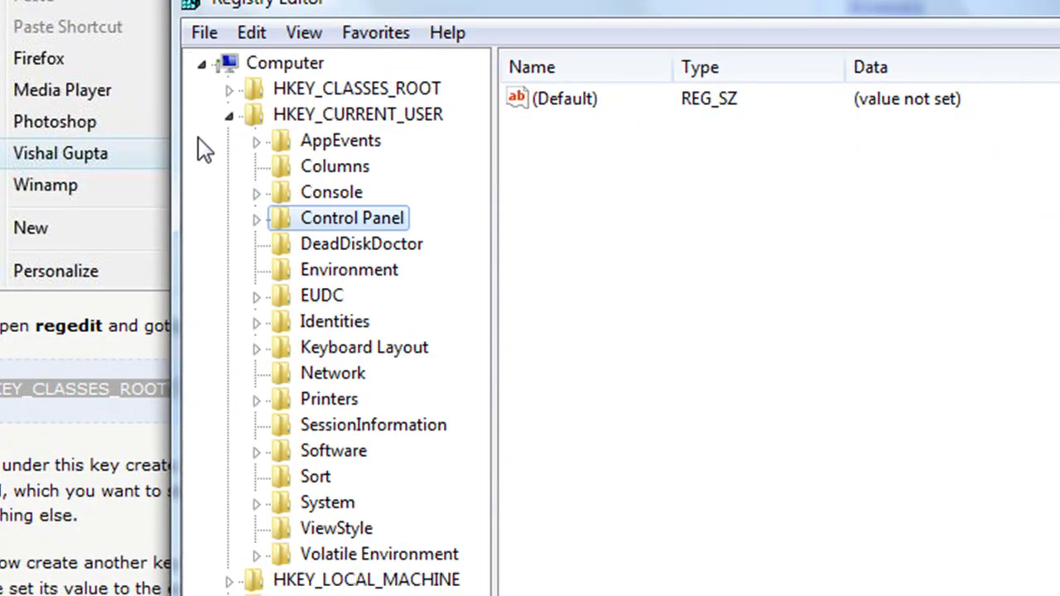
{"action": "left_click", "coordinate": [231, 117]}
{"action": "left_click_drag", "start_coordinate": [294, 12], "coordinate": [504, 7]}
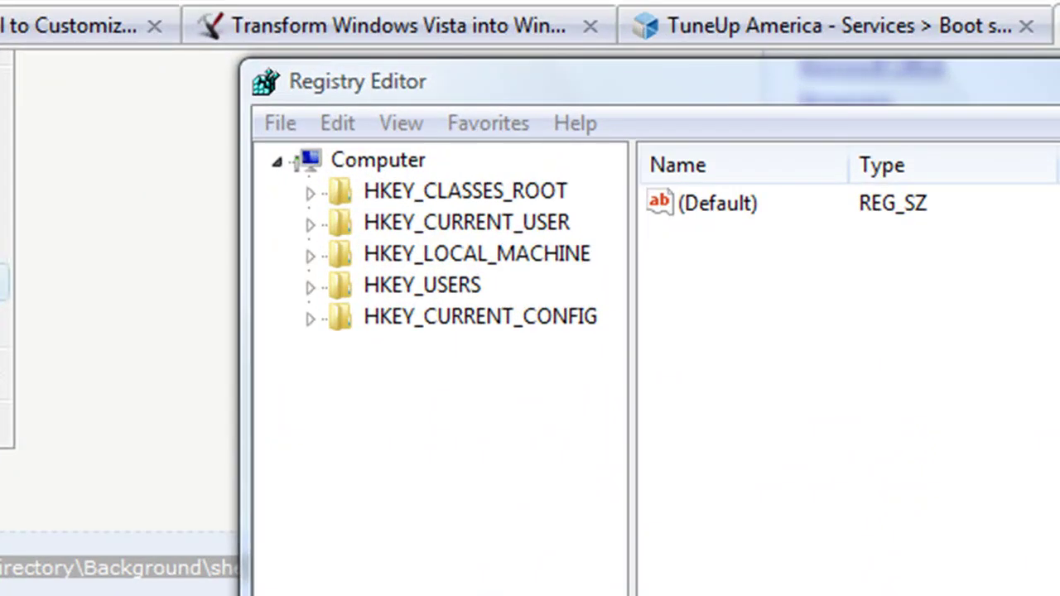
Step: Expand HKEY_CLASSES_ROOT and select the shell key under Directory\Background
{"action": "left_click", "coordinate": [433, 192]}
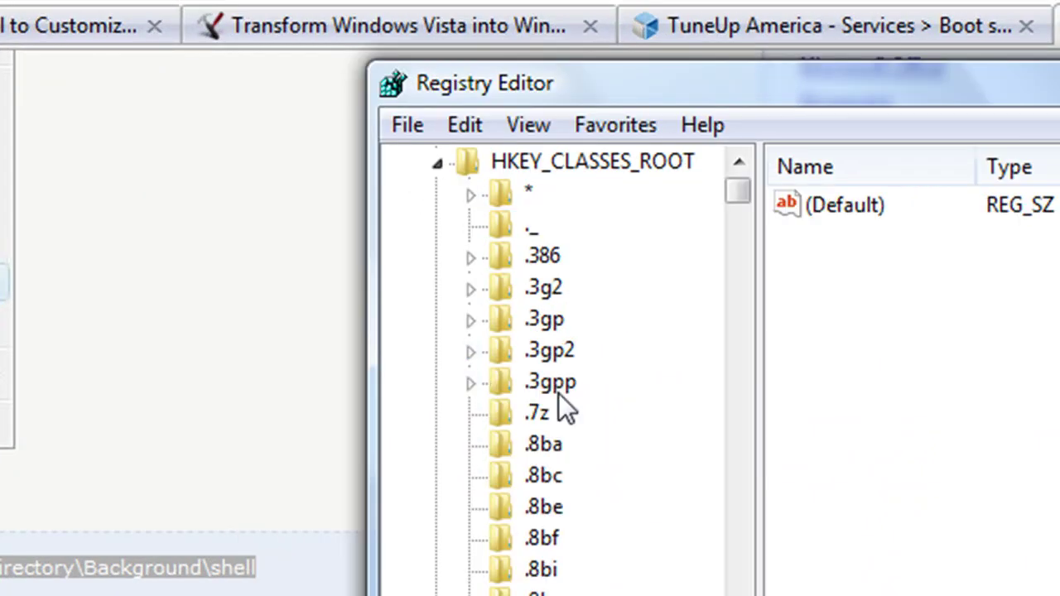
{"action": "left_click_drag", "start_coordinate": [735, 192], "coordinate": [761, 432]}
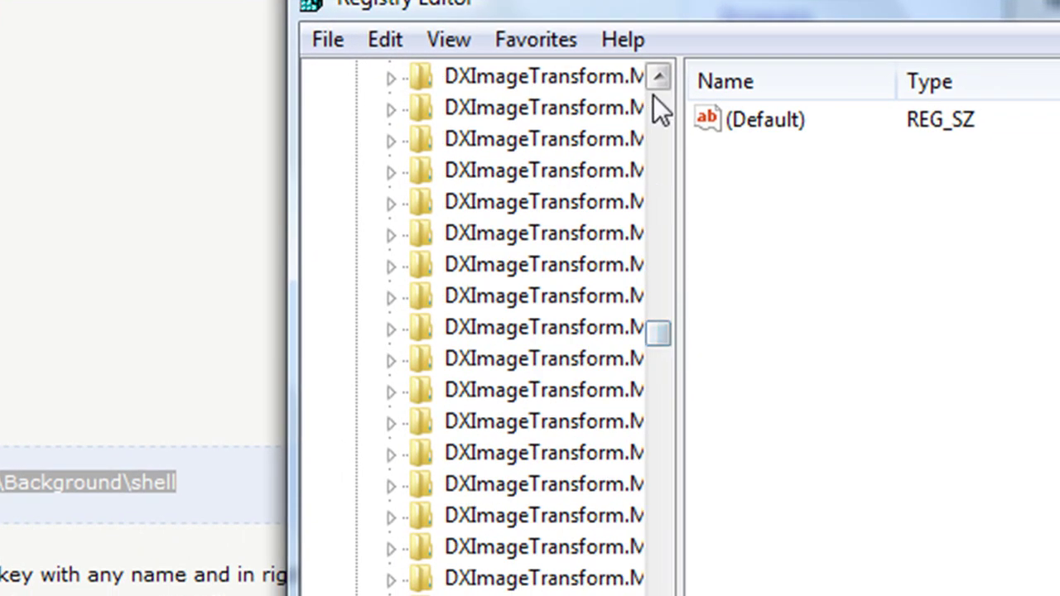
{"action": "left_click", "coordinate": [658, 78]}
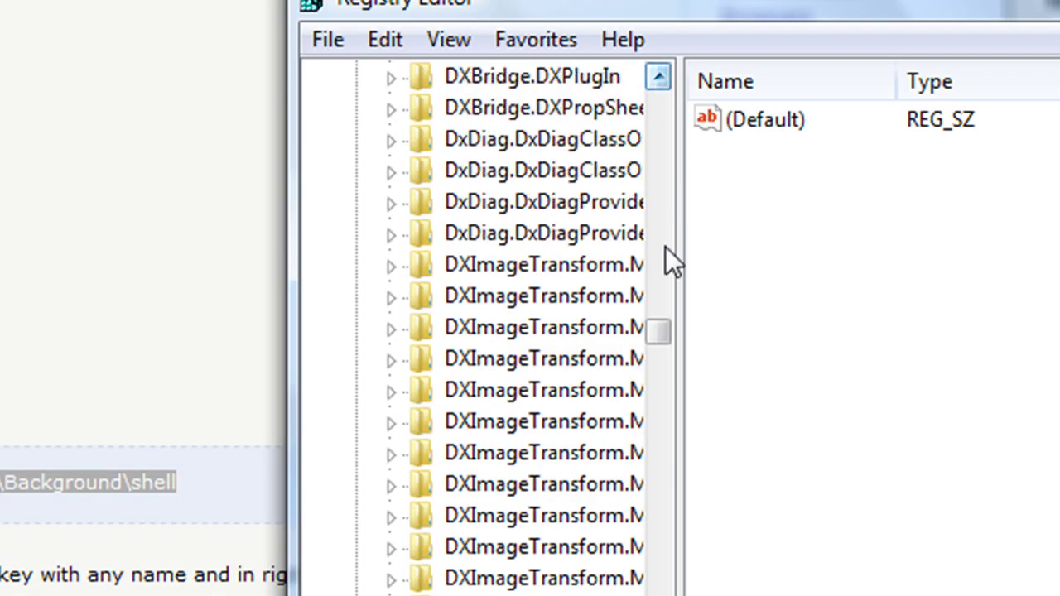
{"action": "left_click_drag", "start_coordinate": [660, 331], "coordinate": [660, 316]}
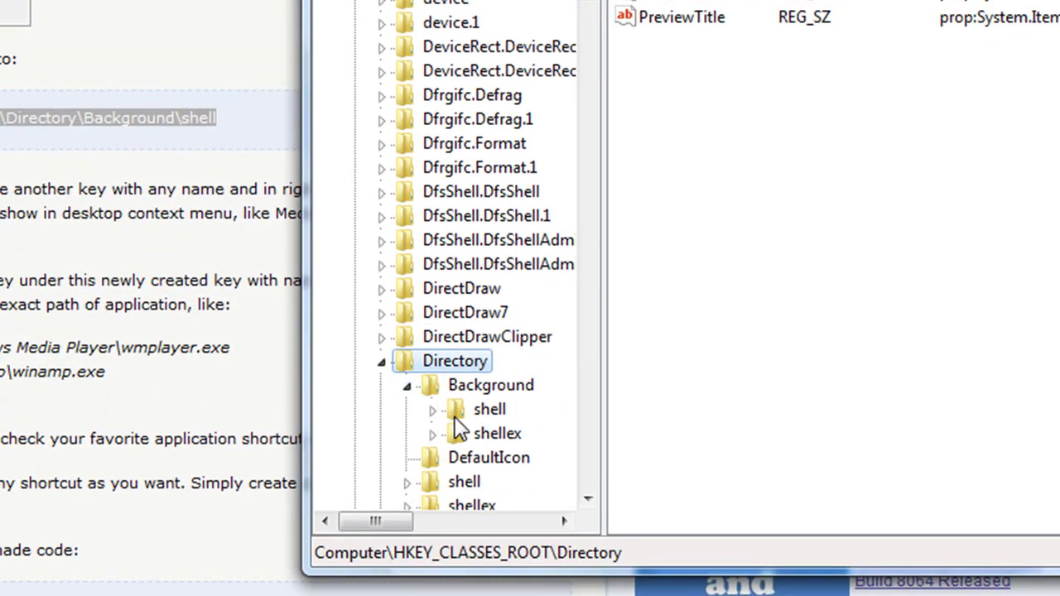
{"action": "left_click", "coordinate": [481, 412]}
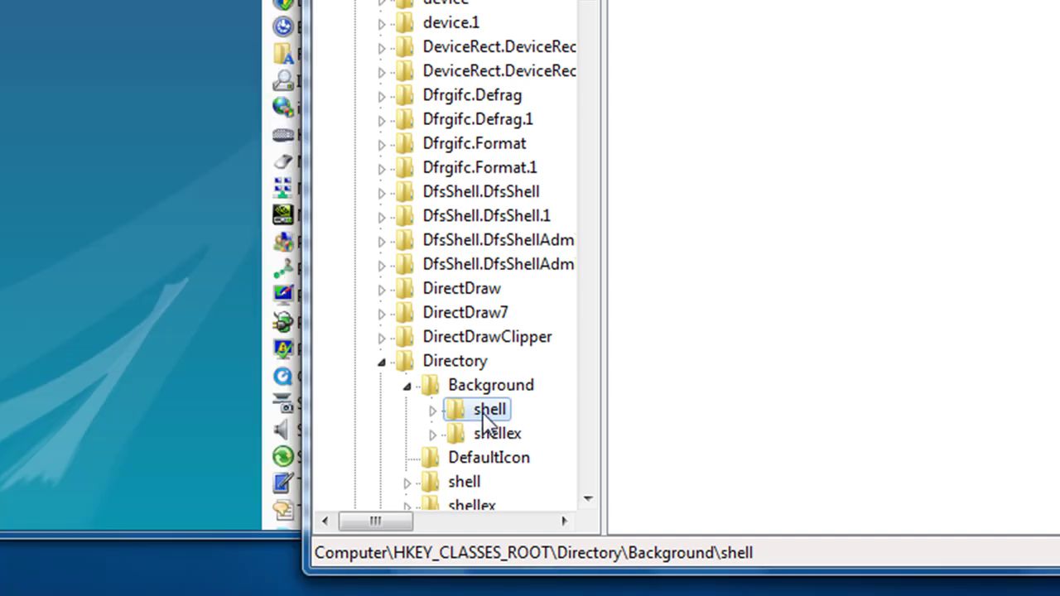
Step: Create a new key named "my name" under HKEY_CLASSES_ROOT\Directory\Background\shell
{"action": "right_click", "coordinate": [480, 414]}
{"action": "mouse_move", "coordinate": [530, 469]}
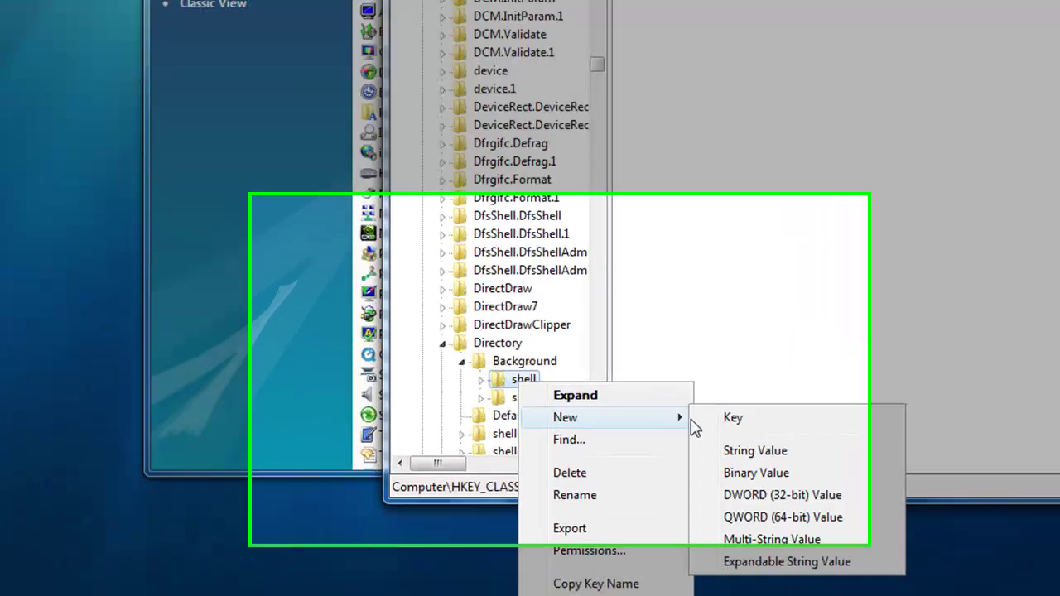
{"action": "left_click", "coordinate": [681, 437]}
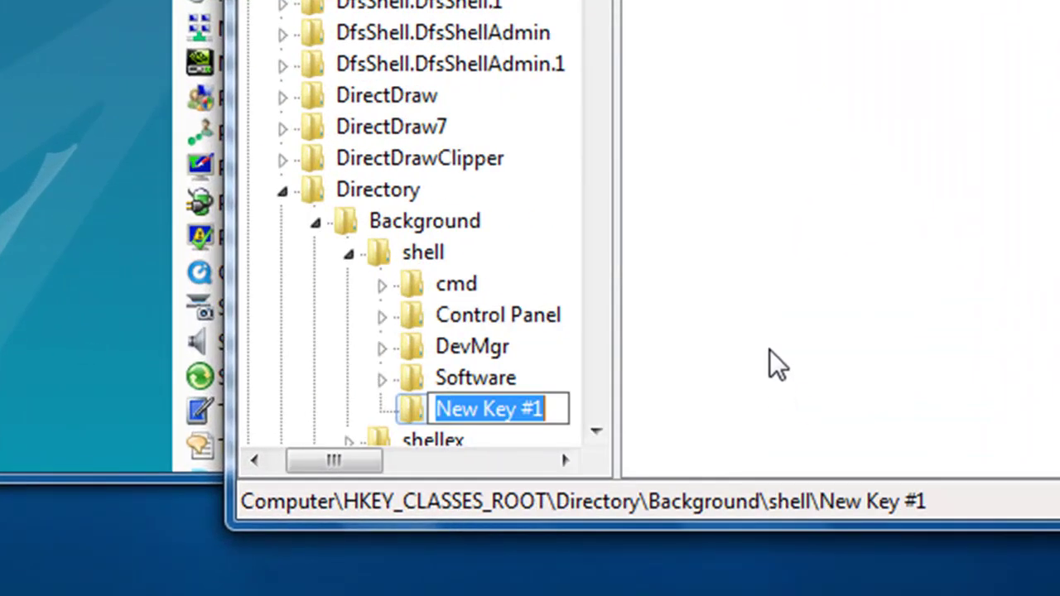
{"action": "type", "text": "my name"}
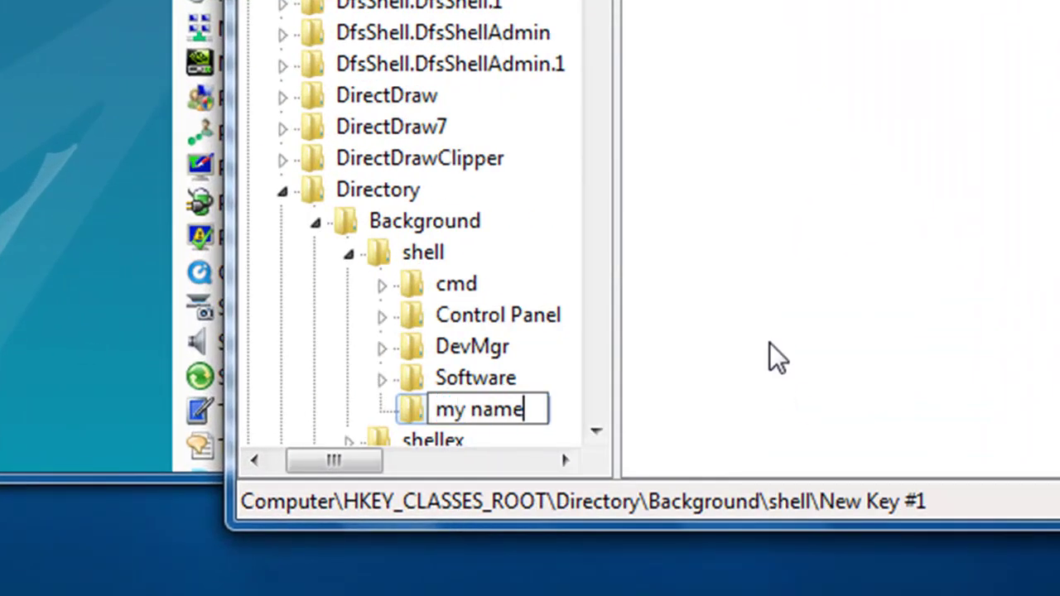
{"action": "key", "text": "Return"}
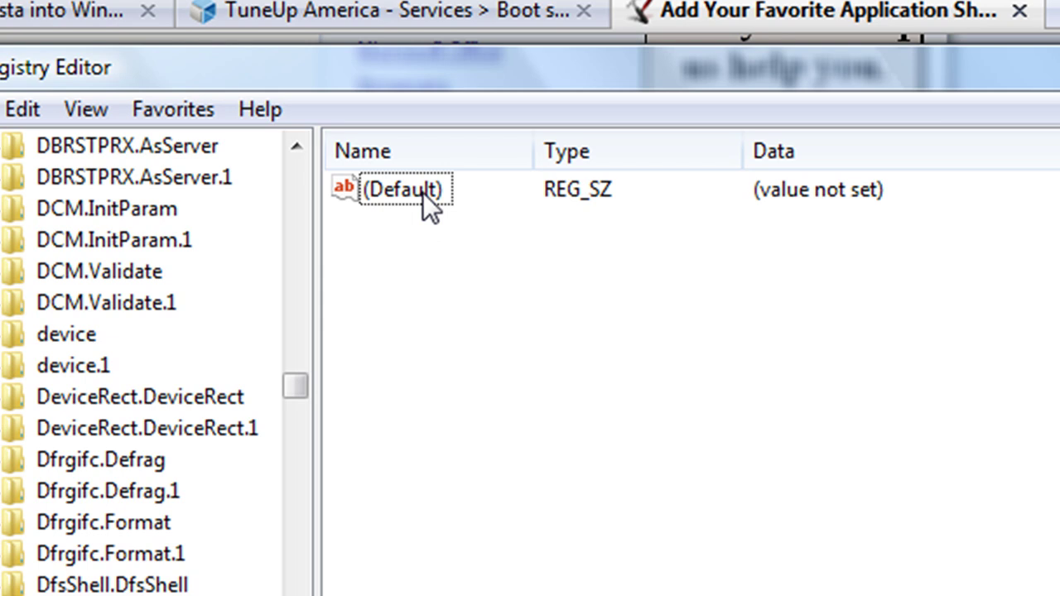
Step: Set the default value of the "my name" key to a personal nickname as the context menu label
{"action": "double_click", "coordinate": [423, 193]}
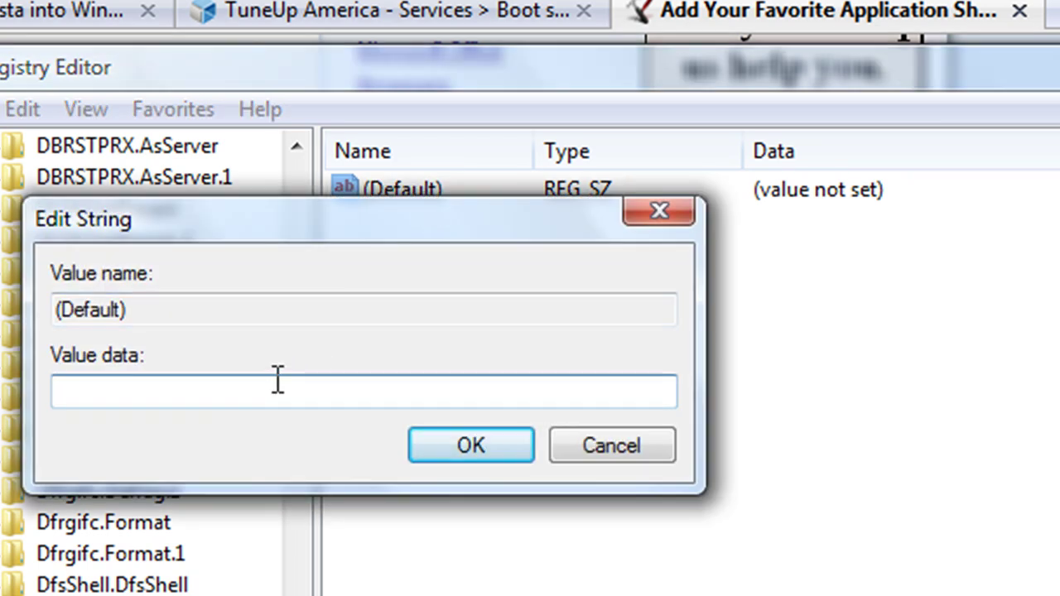
{"action": "type", "text": "KELLROi"}
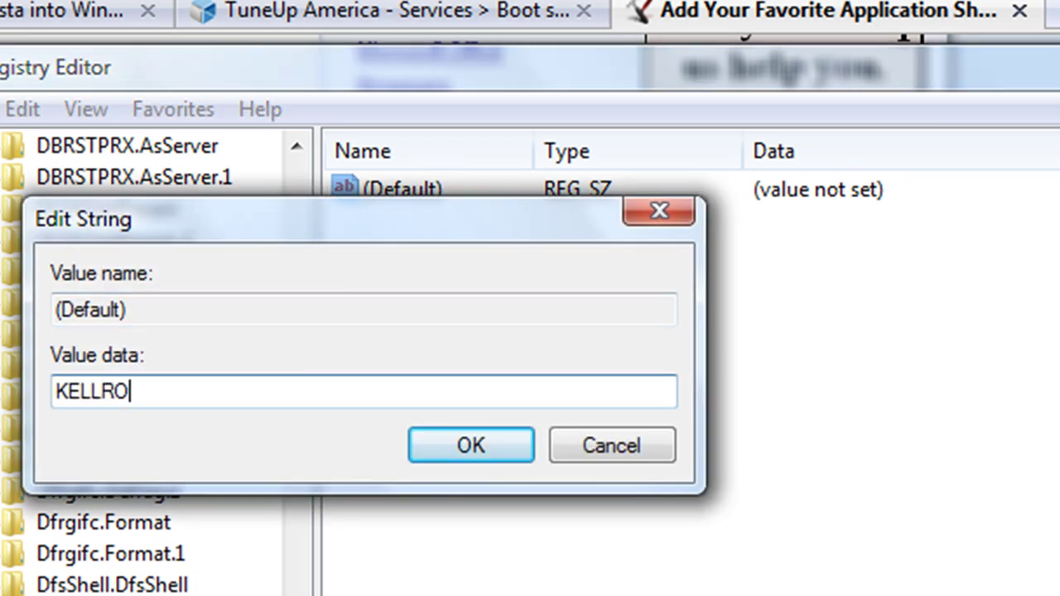
{"action": "left_click", "coordinate": [507, 439]}
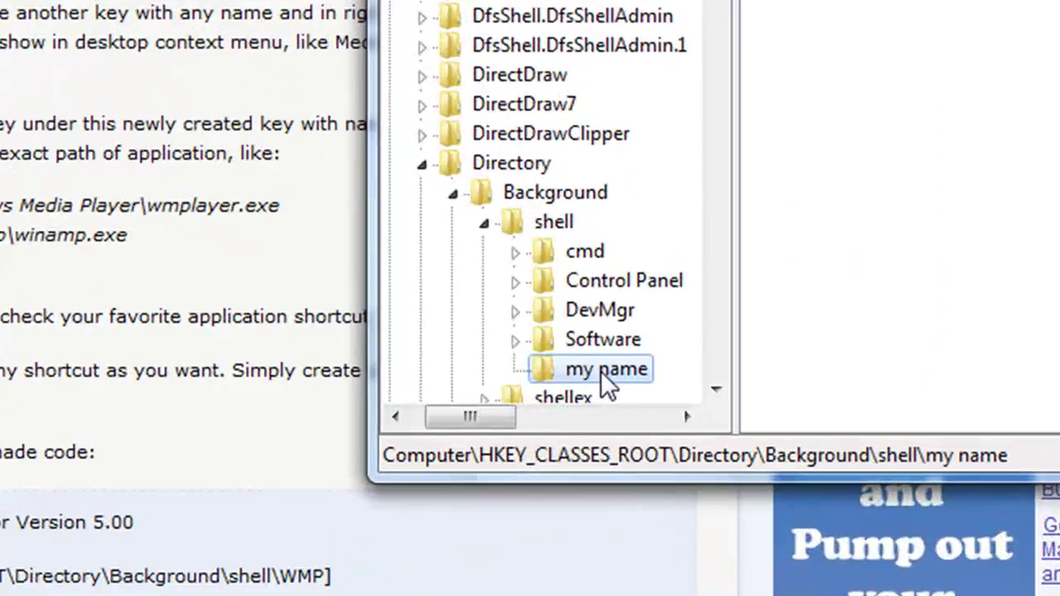
Step: Create a subkey under the "my name" key and rename it to "command"
{"action": "right_click", "coordinate": [553, 451]}
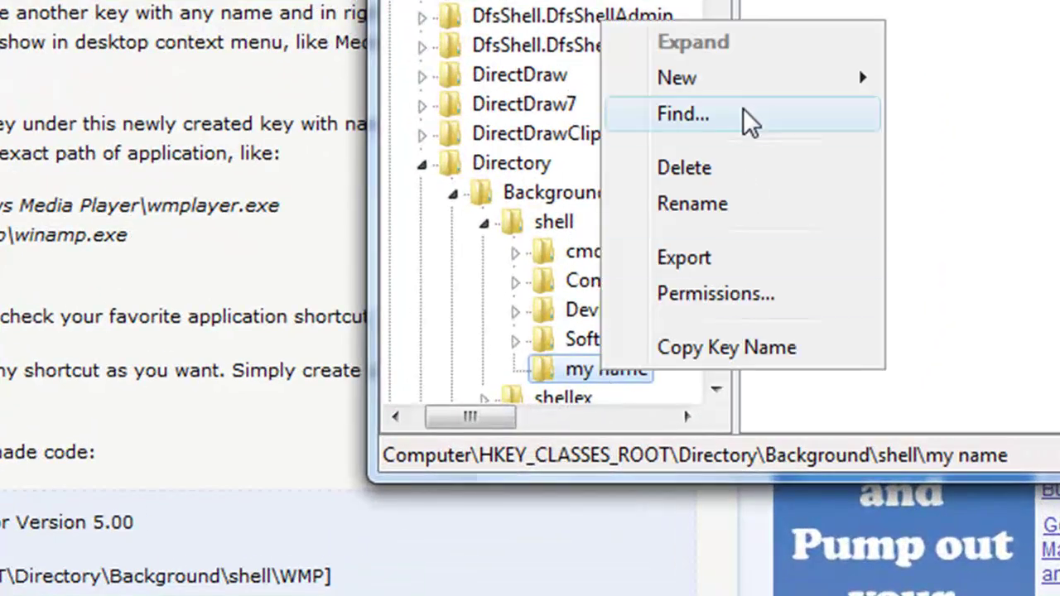
{"action": "mouse_move", "coordinate": [743, 80]}
{"action": "left_click", "coordinate": [914, 82]}
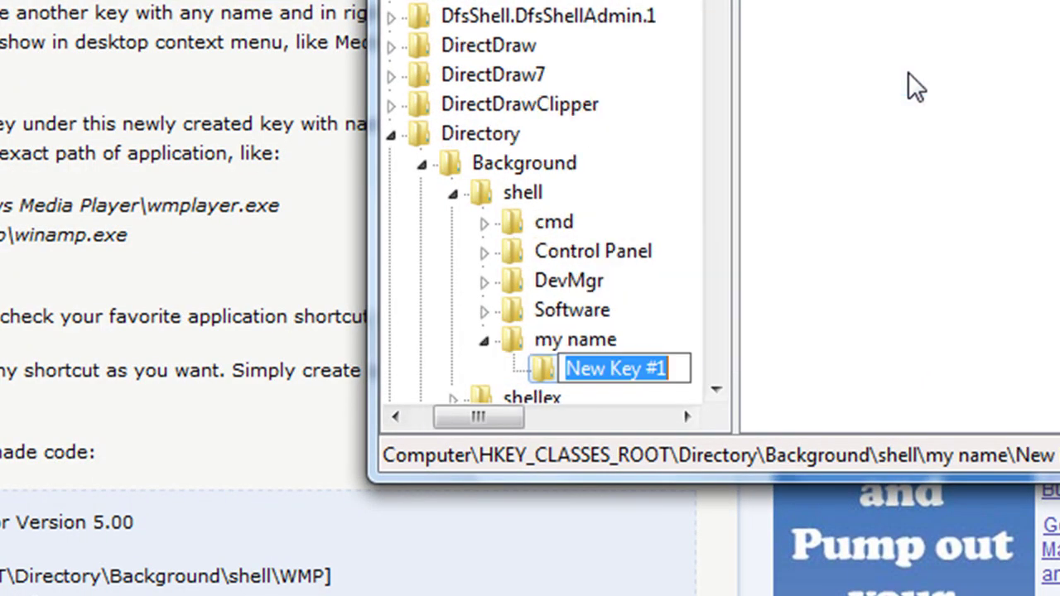
{"action": "left_click", "coordinate": [908, 73]}
{"action": "right_click", "coordinate": [611, 373]}
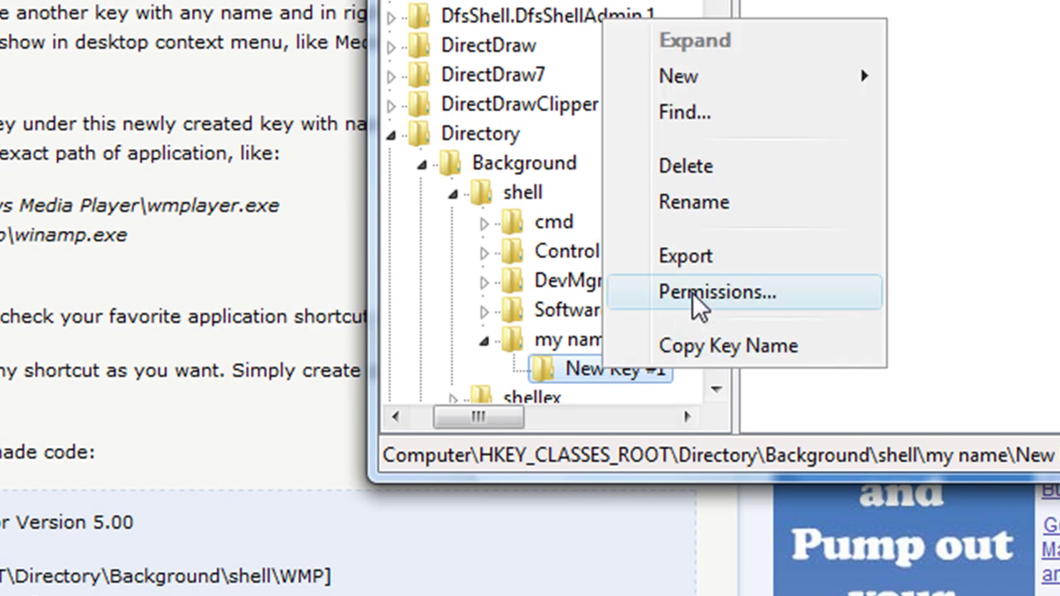
{"action": "left_click", "coordinate": [701, 208]}
{"action": "type", "text": "co"}
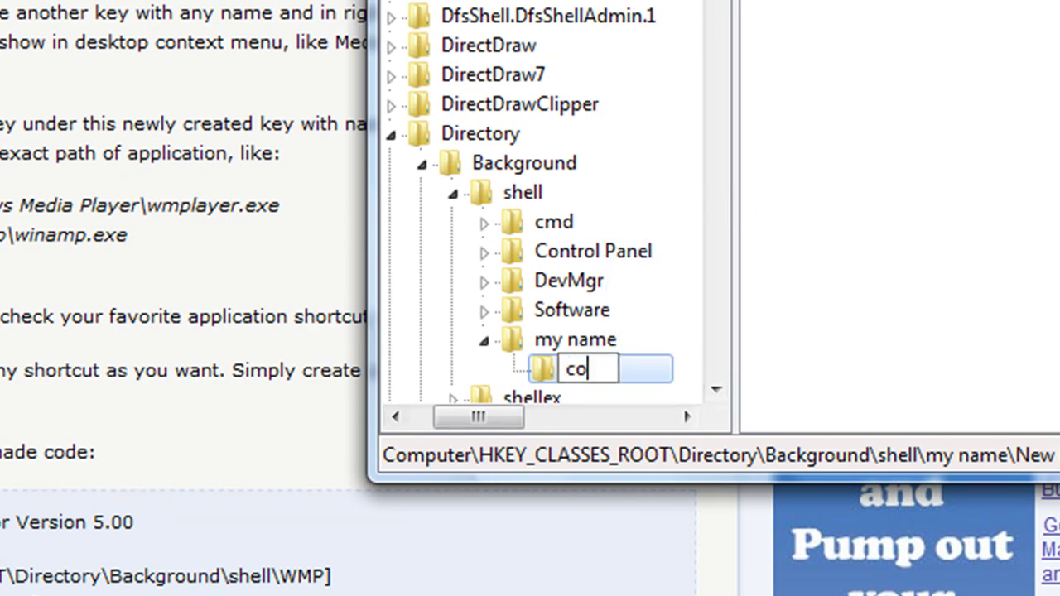
{"action": "type", "text": "mmand"}
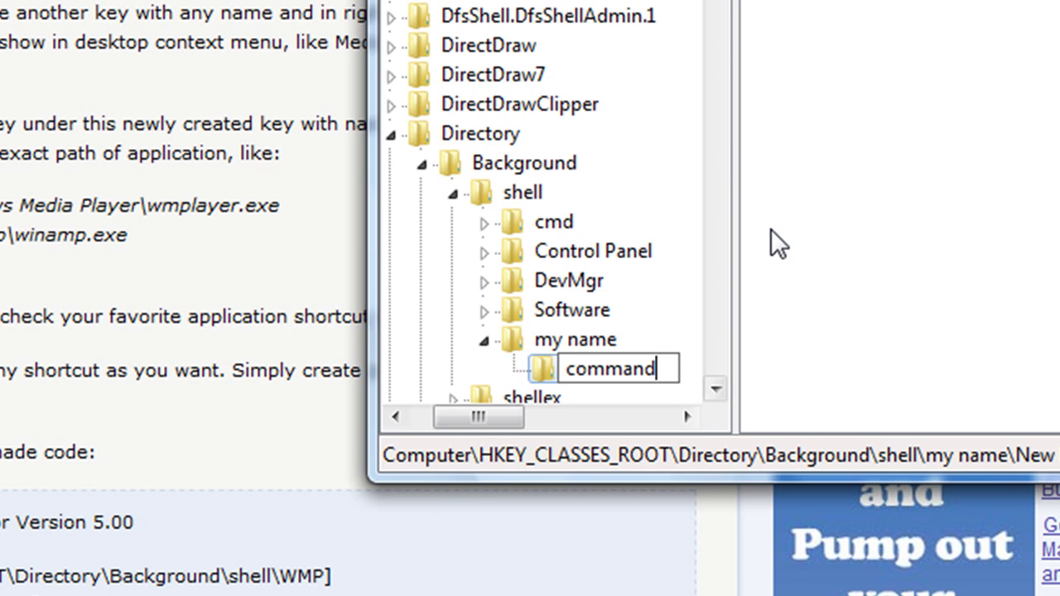
{"action": "key", "text": "Return"}
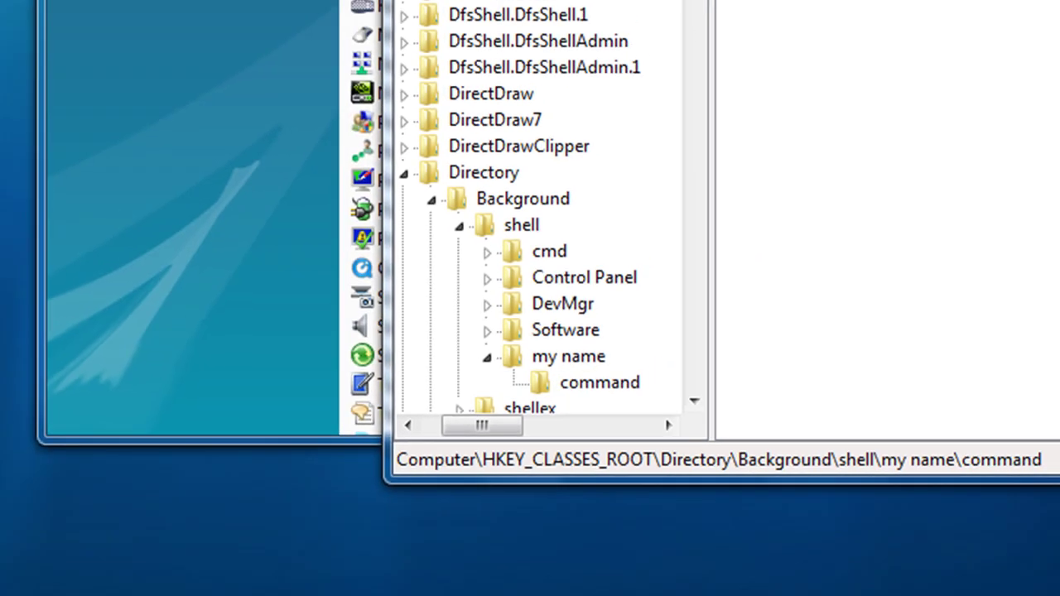
Step: Set the default value of the command key to C:\Program Files\Windows Media Player\wmplayer.exe
{"action": "double_click", "coordinate": [817, 0]}
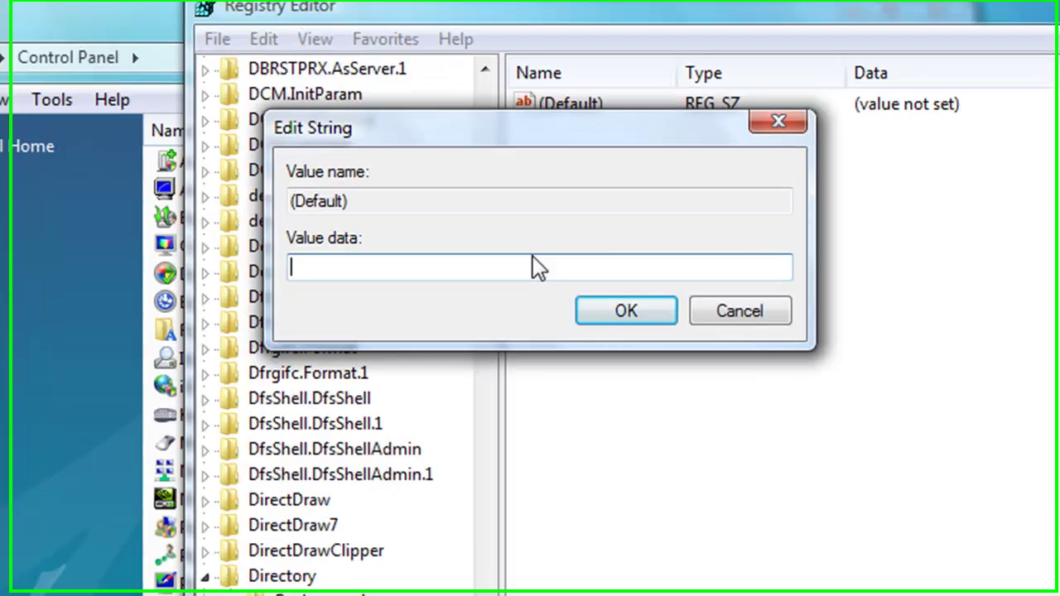
{"action": "right_click", "coordinate": [530, 264]}
{"action": "left_click", "coordinate": [575, 399]}
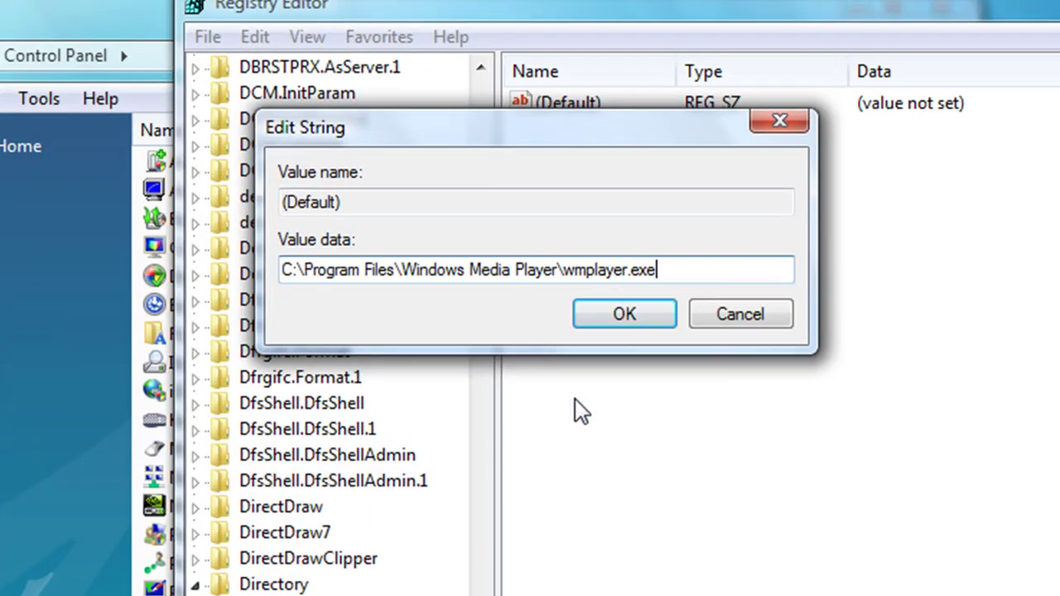
{"action": "left_click", "coordinate": [603, 317]}
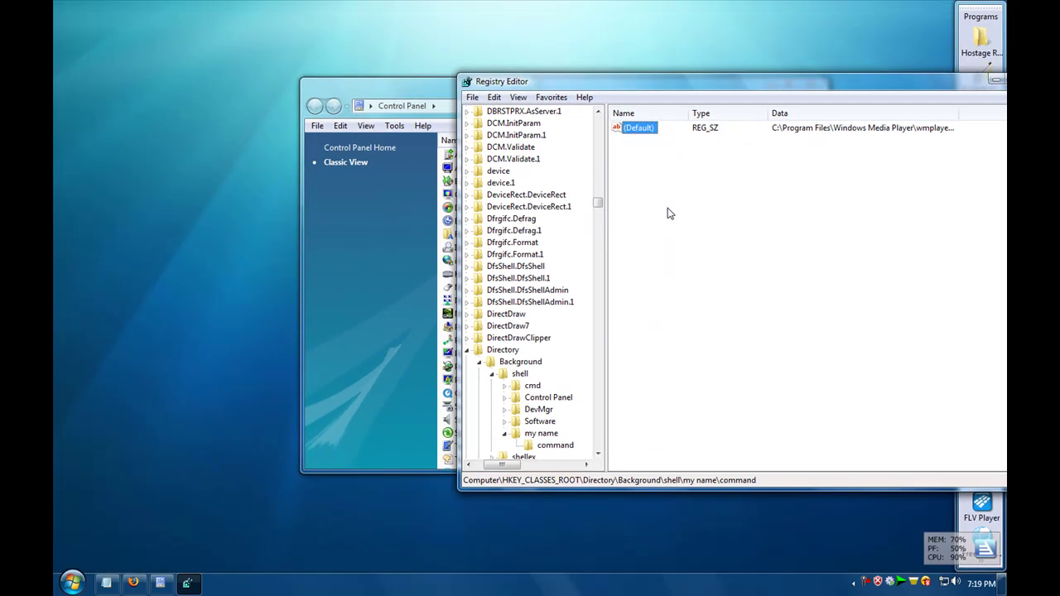
Step: Close the Registry Editor and the Control Panel to return to the desktop
{"action": "right_click", "coordinate": [673, 214]}
{"action": "left_click", "coordinate": [898, 82]}
{"action": "left_click_drag", "start_coordinate": [898, 82], "coordinate": [737, 82]}
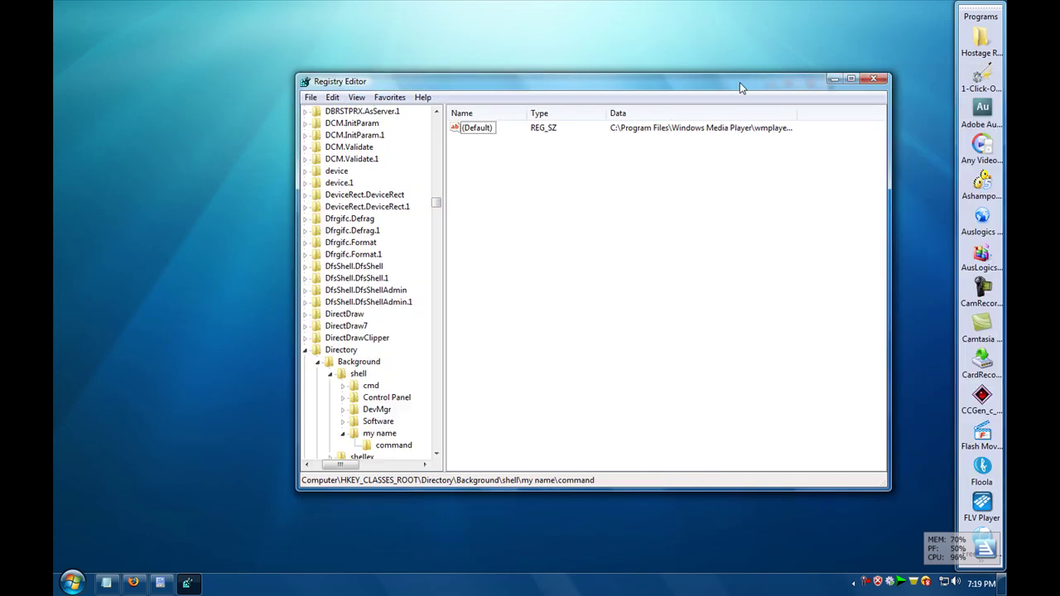
{"action": "left_click", "coordinate": [876, 81]}
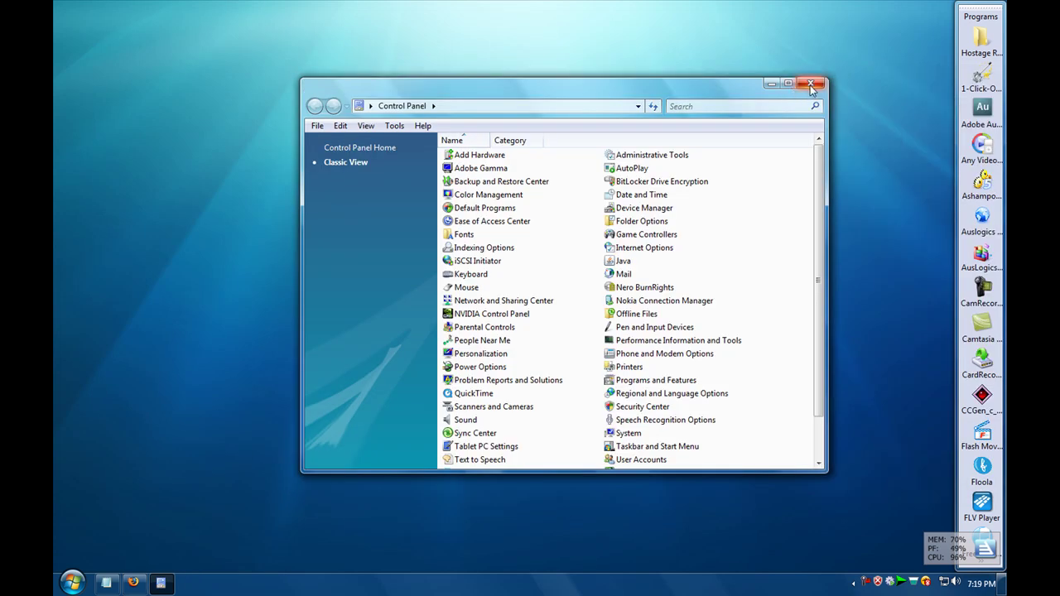
{"action": "left_click", "coordinate": [810, 85]}
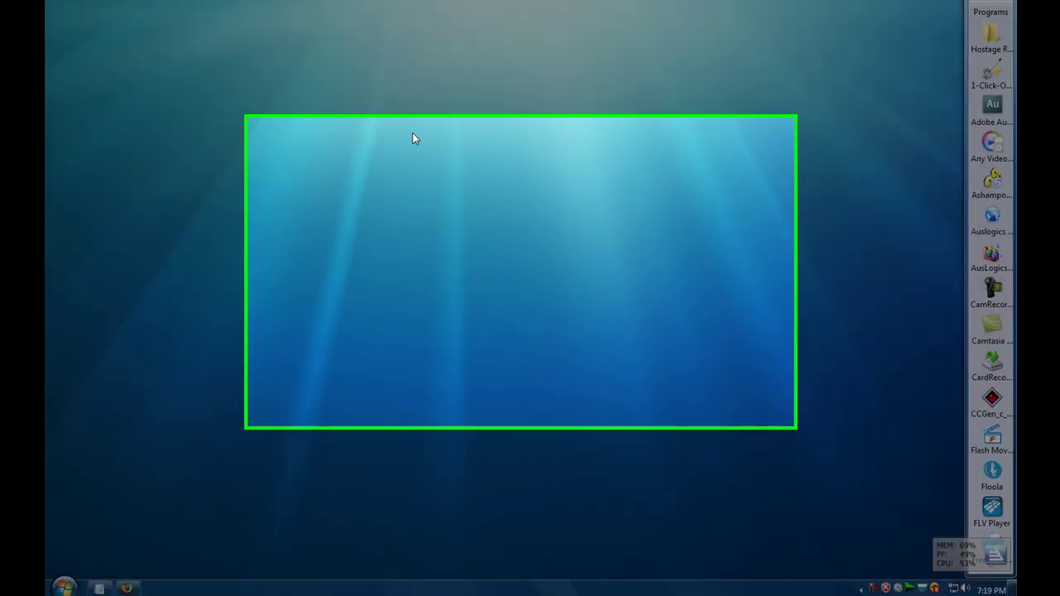
Step: Test the custom nickname entry in the desktop context menu by launching Windows Media Player, and refresh the desktop
{"action": "right_click", "coordinate": [414, 141]}
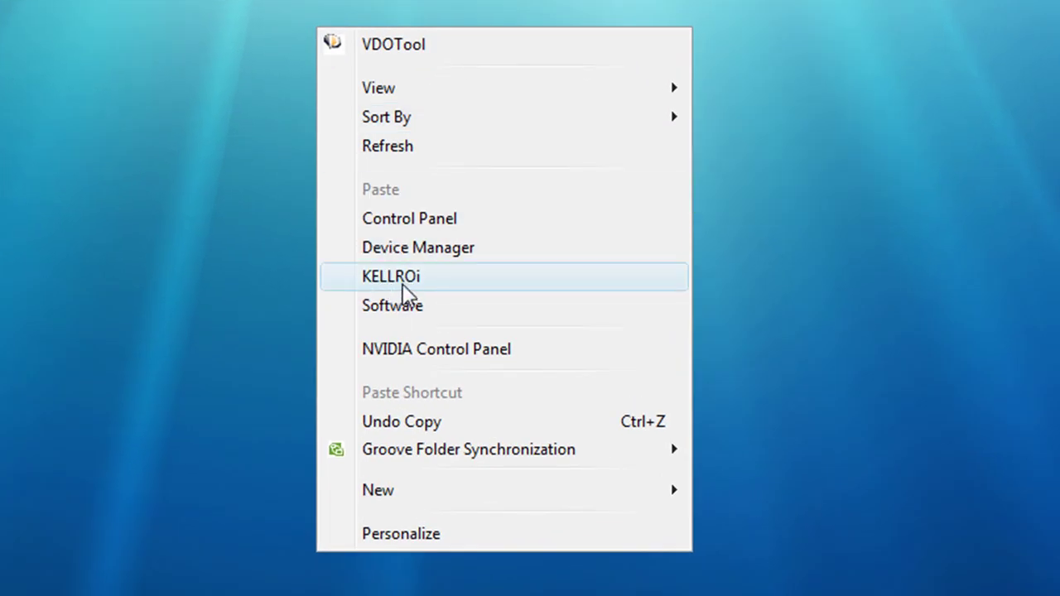
{"action": "left_click", "coordinate": [403, 278]}
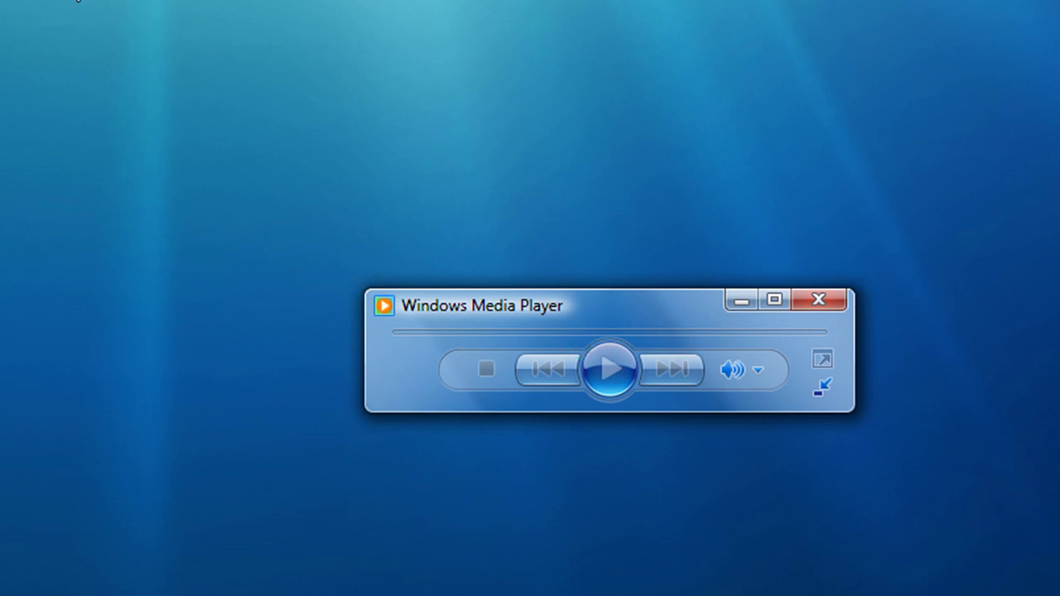
{"action": "right_click", "coordinate": [73, 3]}
{"action": "left_click", "coordinate": [121, 98]}
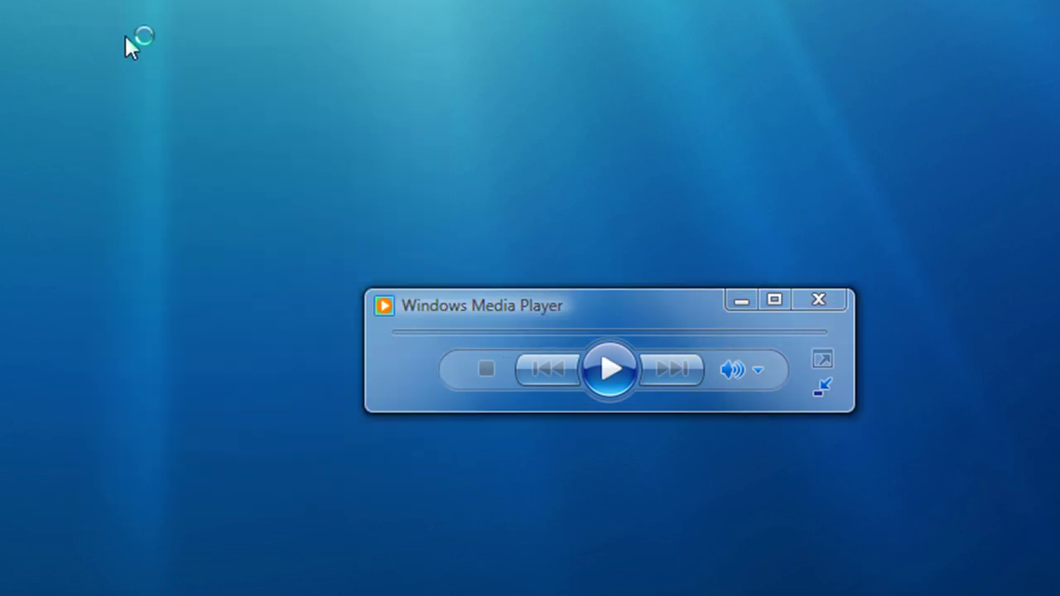
Step: Test the Device Manager entry in the desktop context menu and close the window it opens
{"action": "right_click", "coordinate": [128, 2]}
{"action": "left_click", "coordinate": [203, 207]}
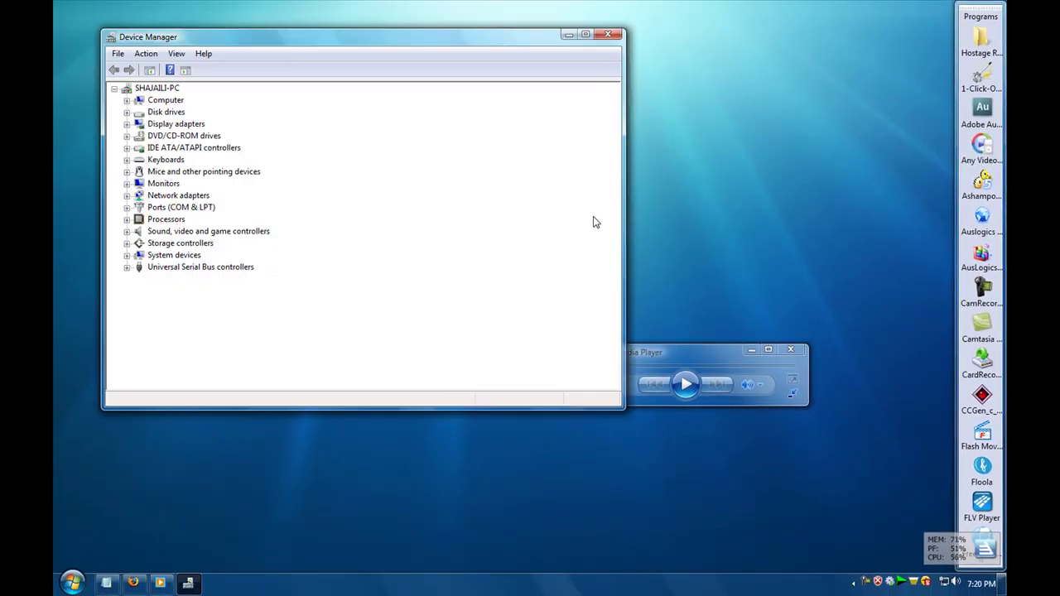
{"action": "left_click", "coordinate": [605, 38]}
Step: Test the Software entry in the desktop context menu, close Programs and Features, and refresh the desktop
{"action": "right_click", "coordinate": [535, 174]}
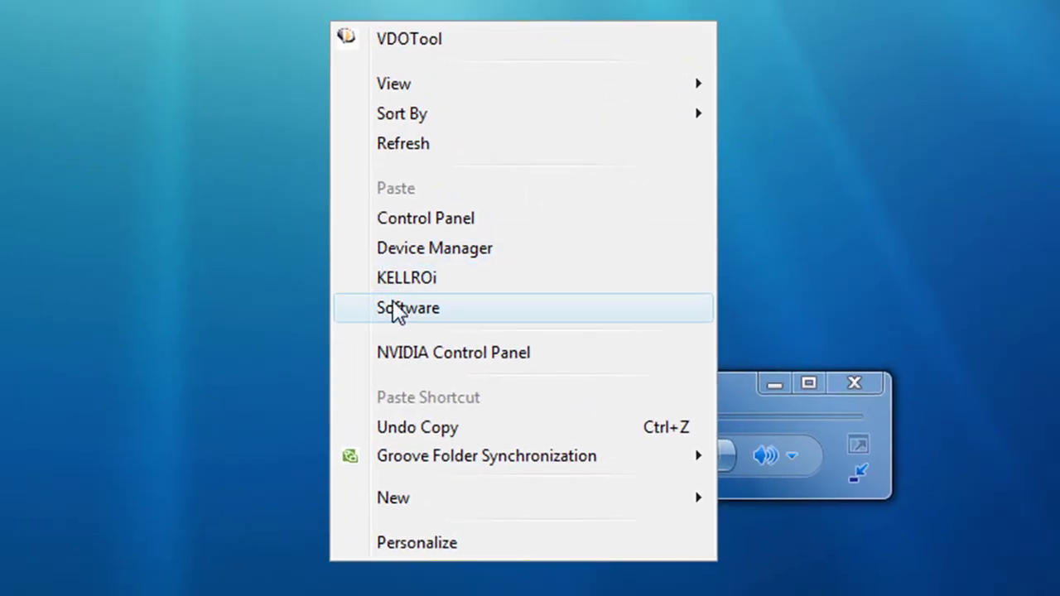
{"action": "left_click", "coordinate": [396, 309]}
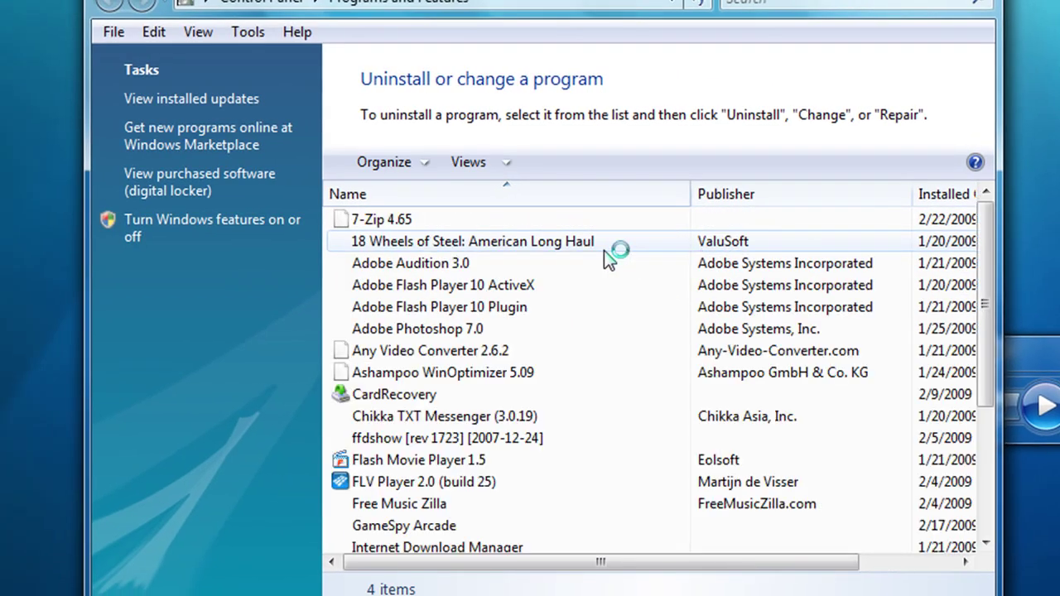
{"action": "left_click", "coordinate": [434, 288]}
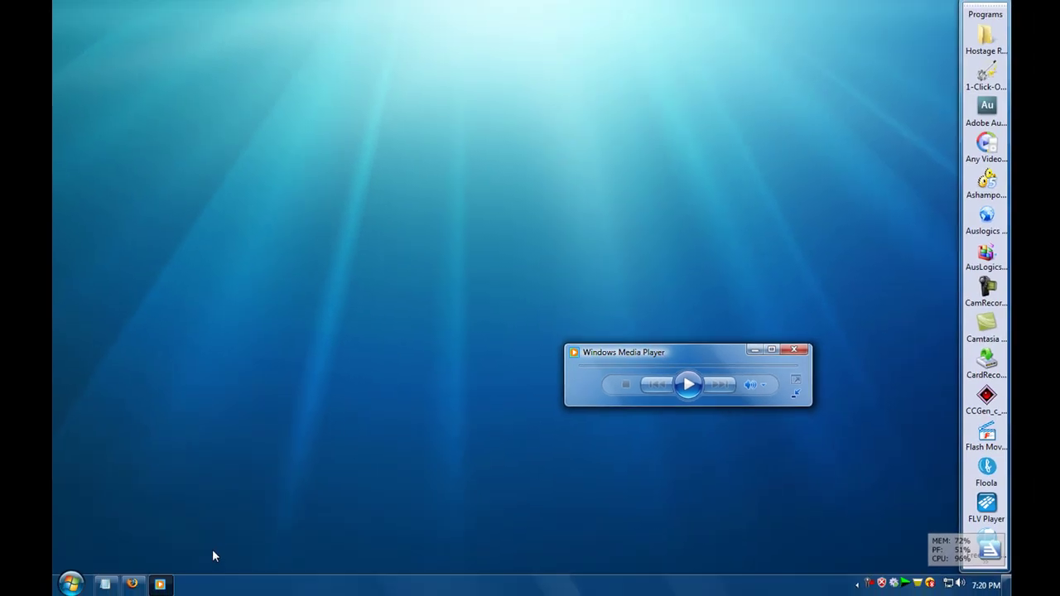
{"action": "right_click", "coordinate": [273, 393]}
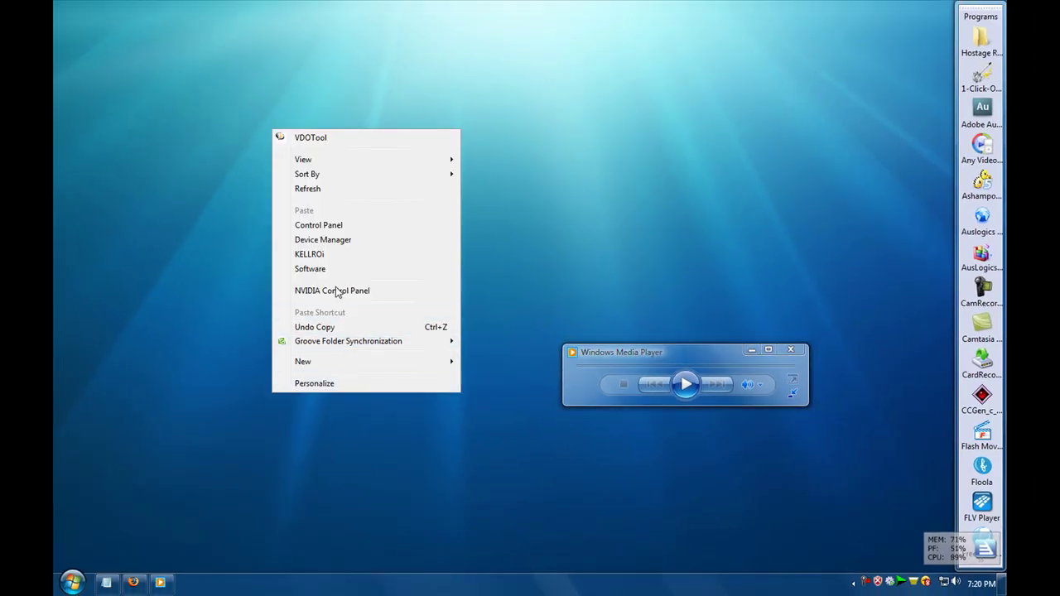
{"action": "left_click", "coordinate": [336, 190]}
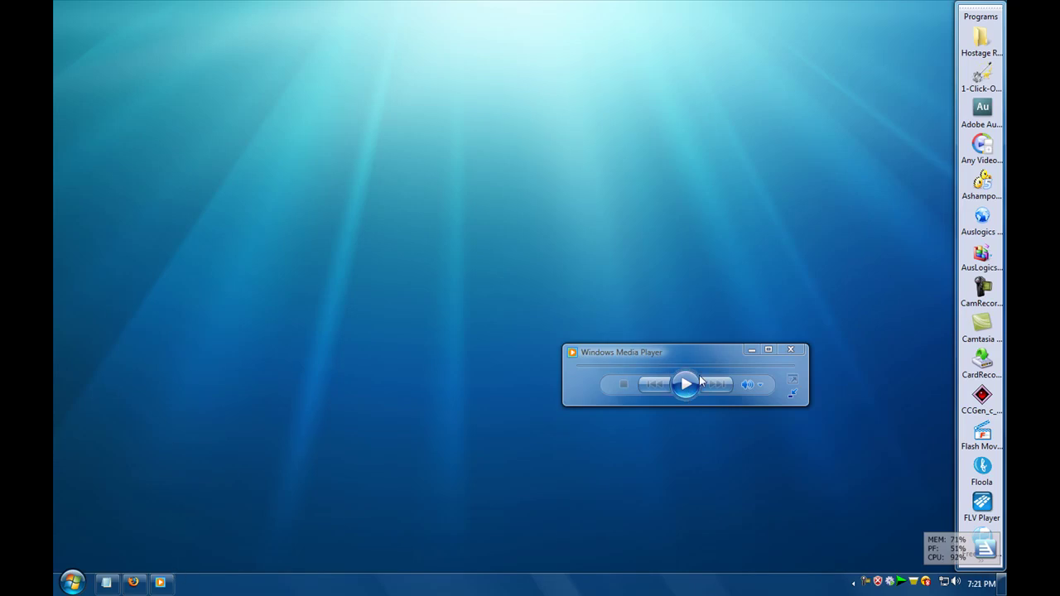
Step: Switch Windows Media Player to full mode and play "panahon-dazed biscuits" from the pinoy bato playlist
{"action": "left_click", "coordinate": [791, 393]}
{"action": "left_click_drag", "start_coordinate": [734, 353], "coordinate": [405, 151]}
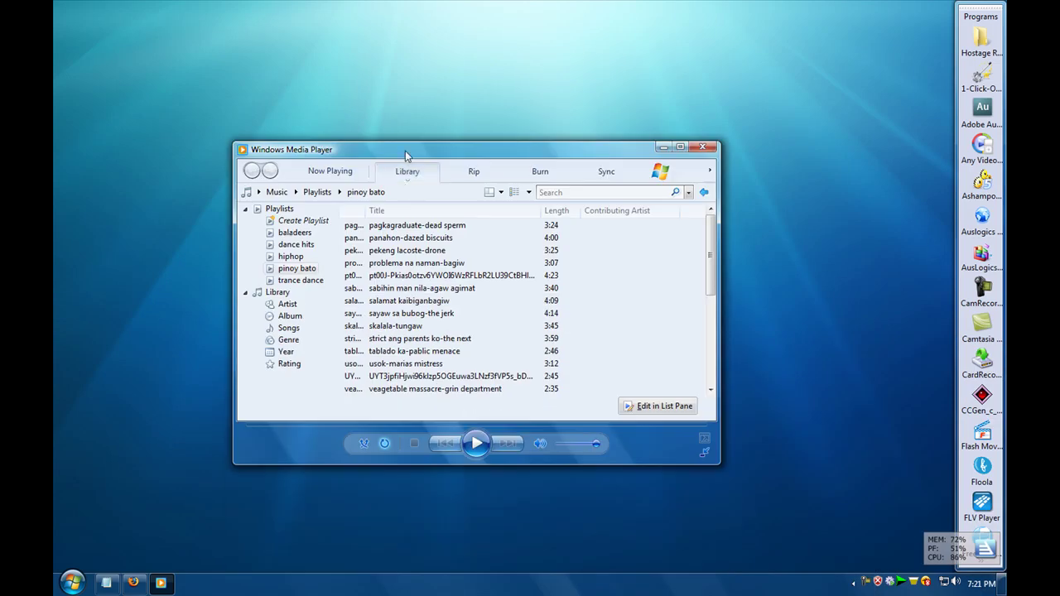
{"action": "double_click", "coordinate": [405, 237]}
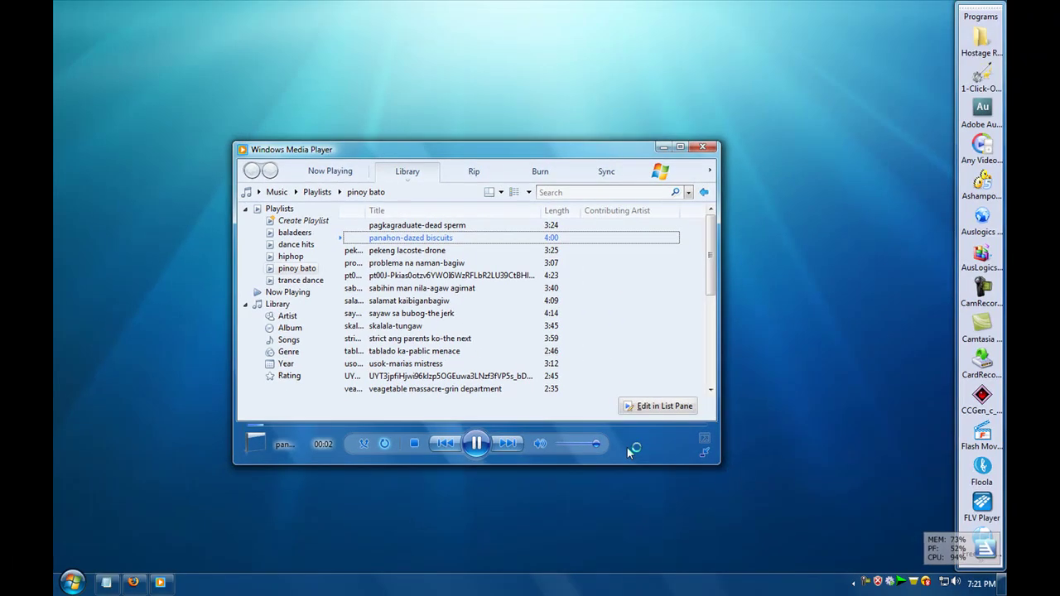
Step: Clear the Windows Media Player window off the desktop and refresh the desktop
{"action": "left_click", "coordinate": [704, 451]}
{"action": "left_click", "coordinate": [422, 147]}
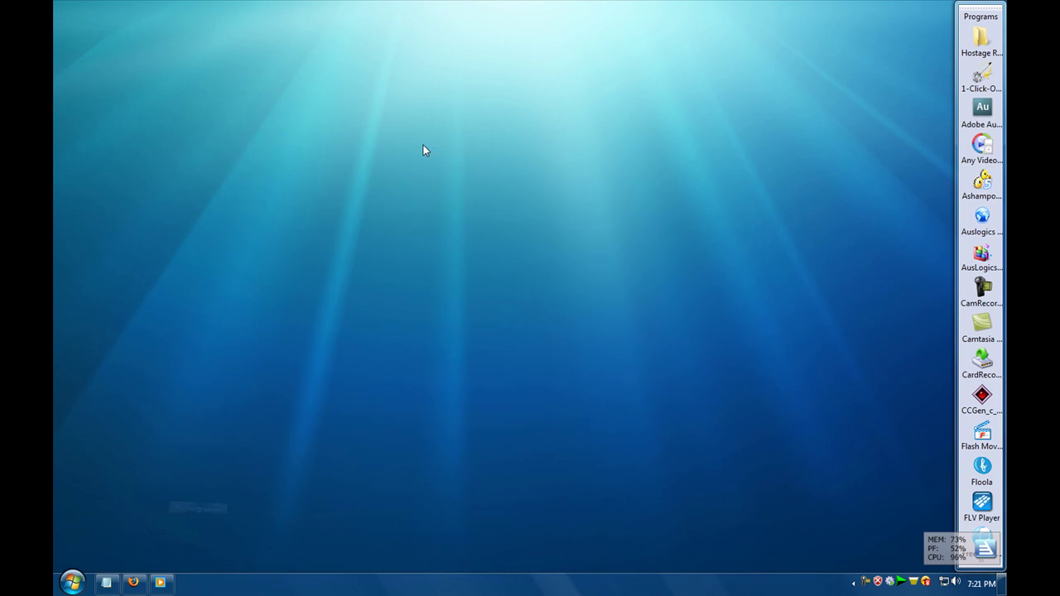
{"action": "right_click", "coordinate": [422, 145]}
{"action": "left_click", "coordinate": [467, 204]}
Step: Switch to Notepad and replace all of the note's text with "now you see all my tutorial heh"
{"action": "left_click", "coordinate": [106, 582]}
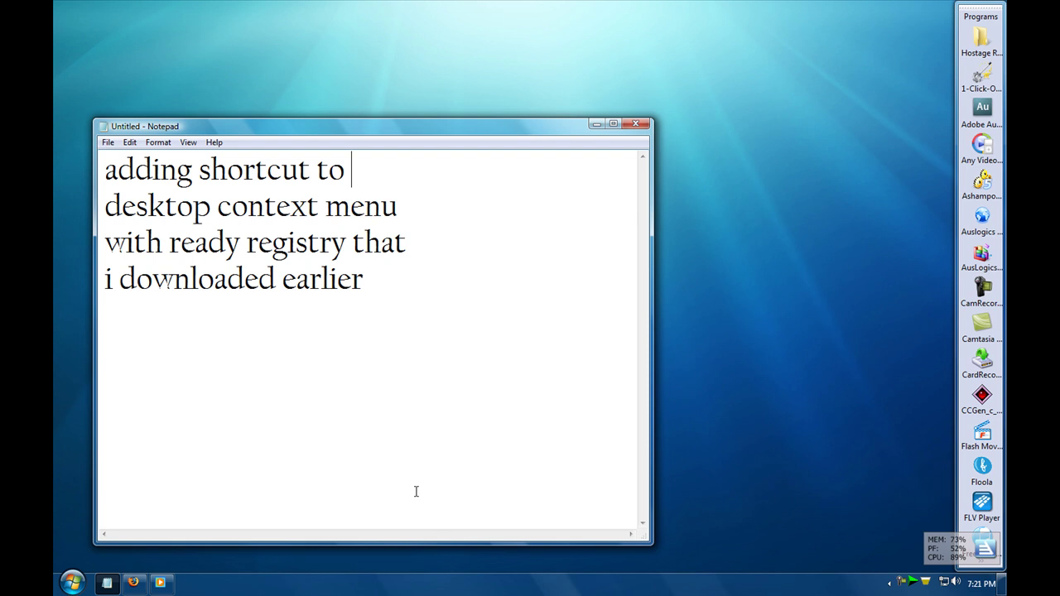
{"action": "key", "text": "ctrl+a"}
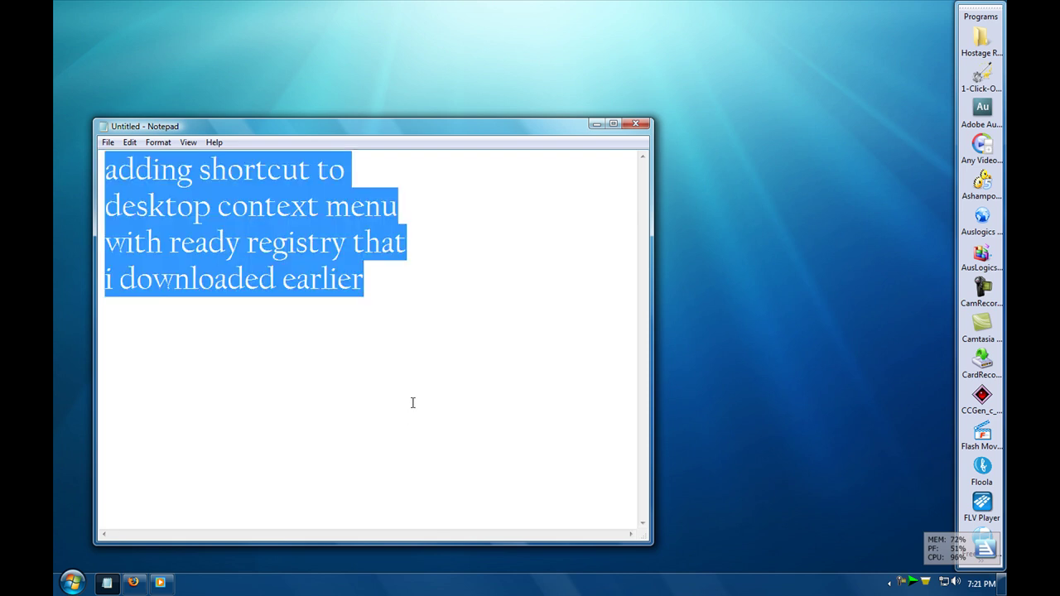
{"action": "type", "text": "now you"}
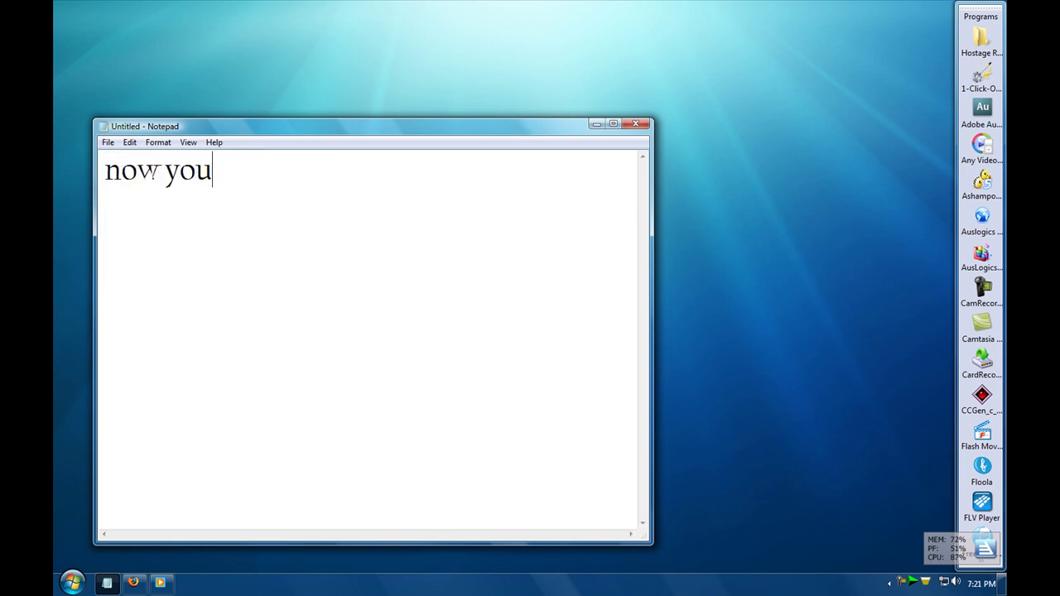
{"action": "type", "text": " see all my "}
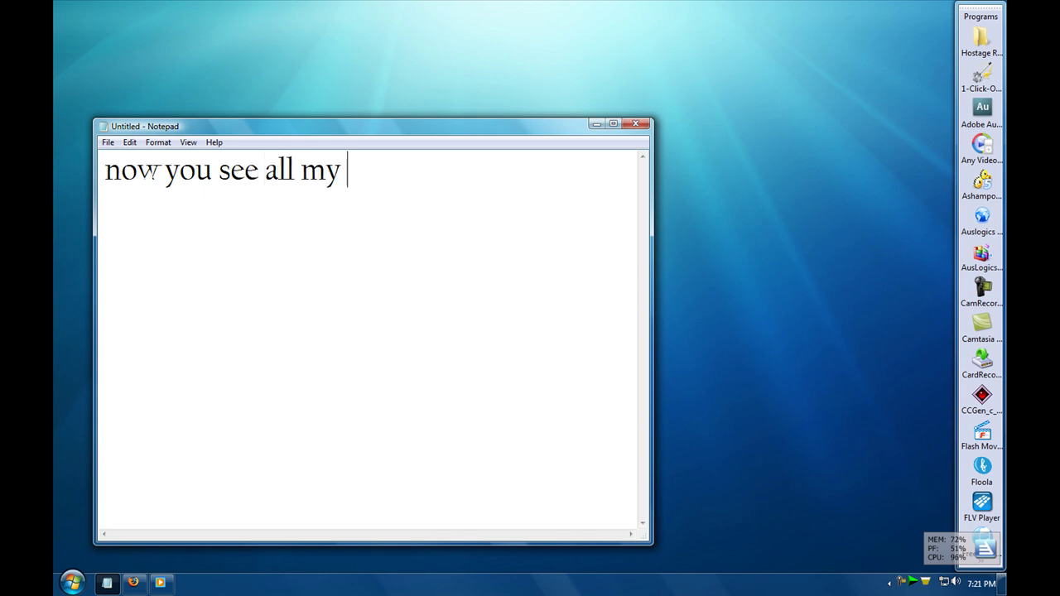
{"action": "type", "text": "tutorial "}
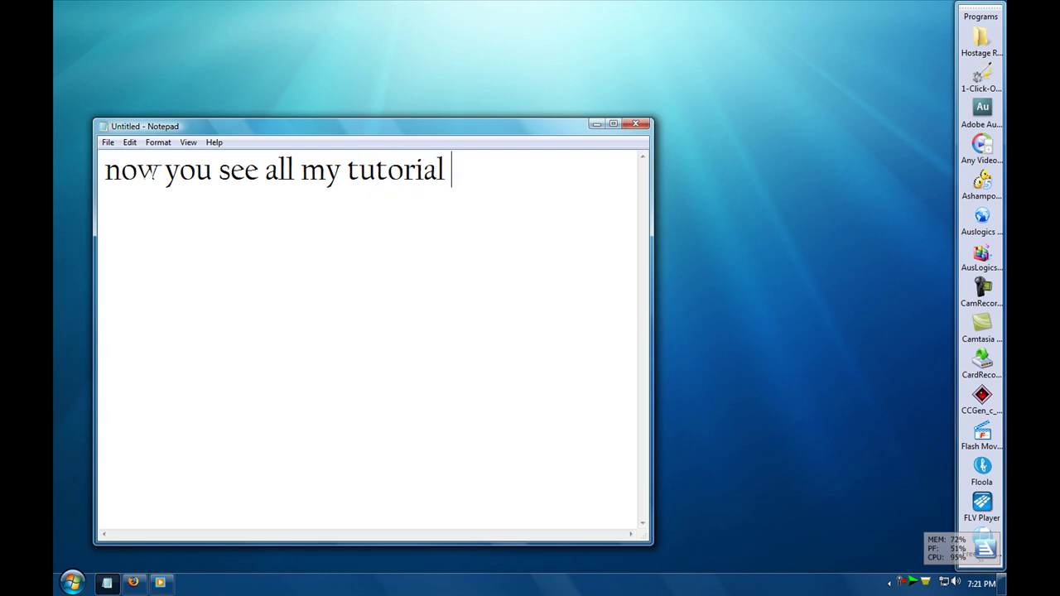
{"action": "type", "text": "heh"}
Step: Add a second line to the note reading "credit to" followed by the credited person's full name
{"action": "key", "text": "Return"}
{"action": "type", "text": "credi"}
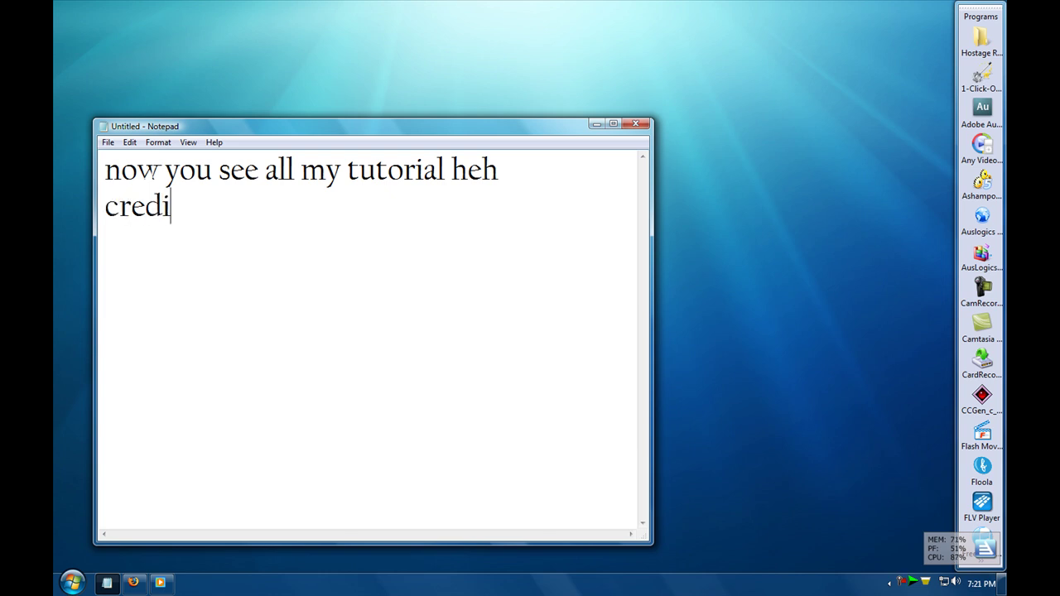
{"action": "type", "text": "t to visha g"}
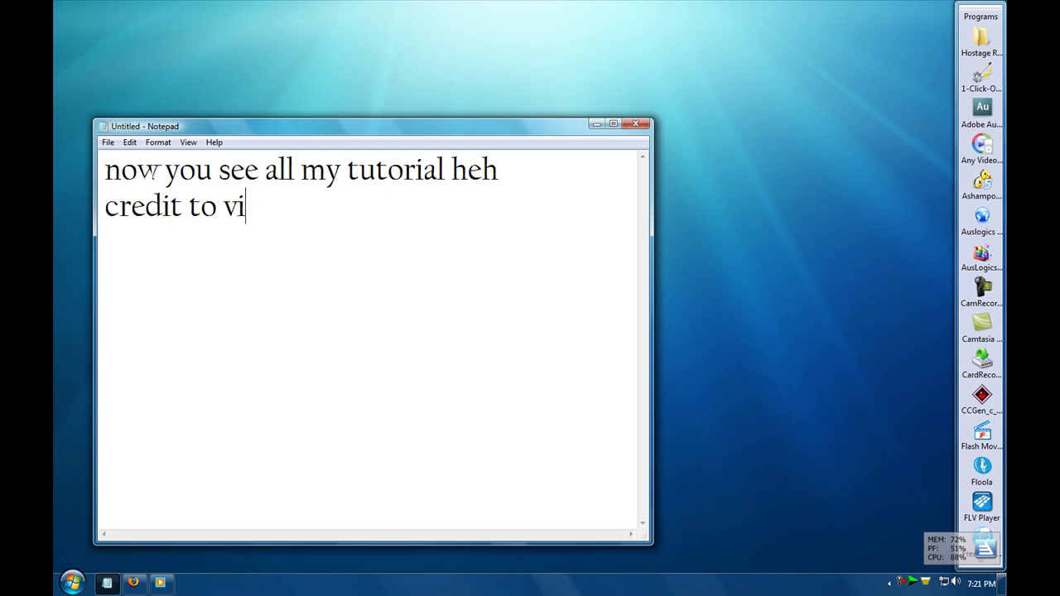
{"action": "type", "text": "upta"}
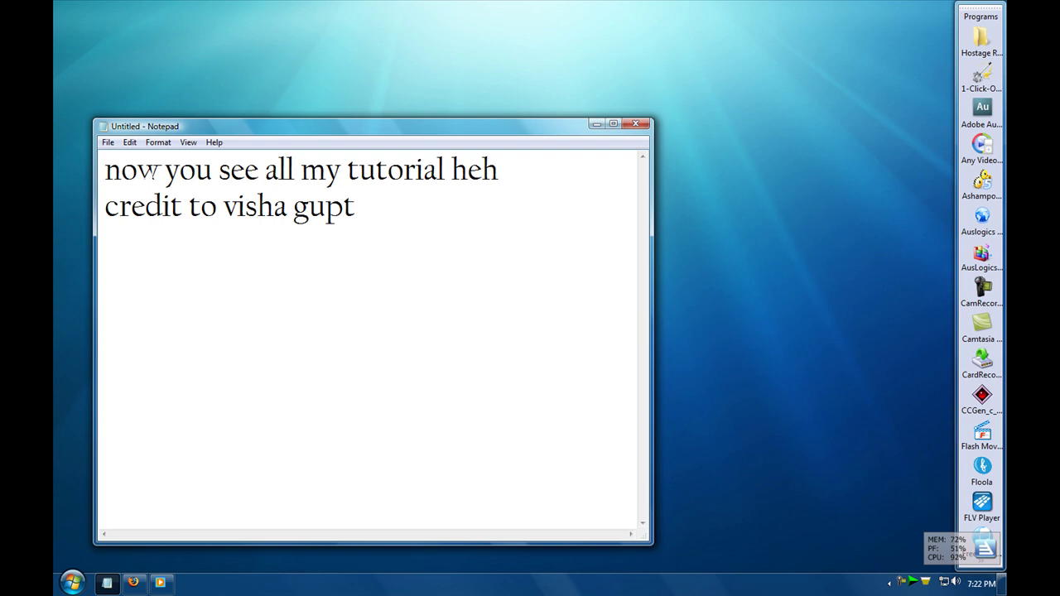